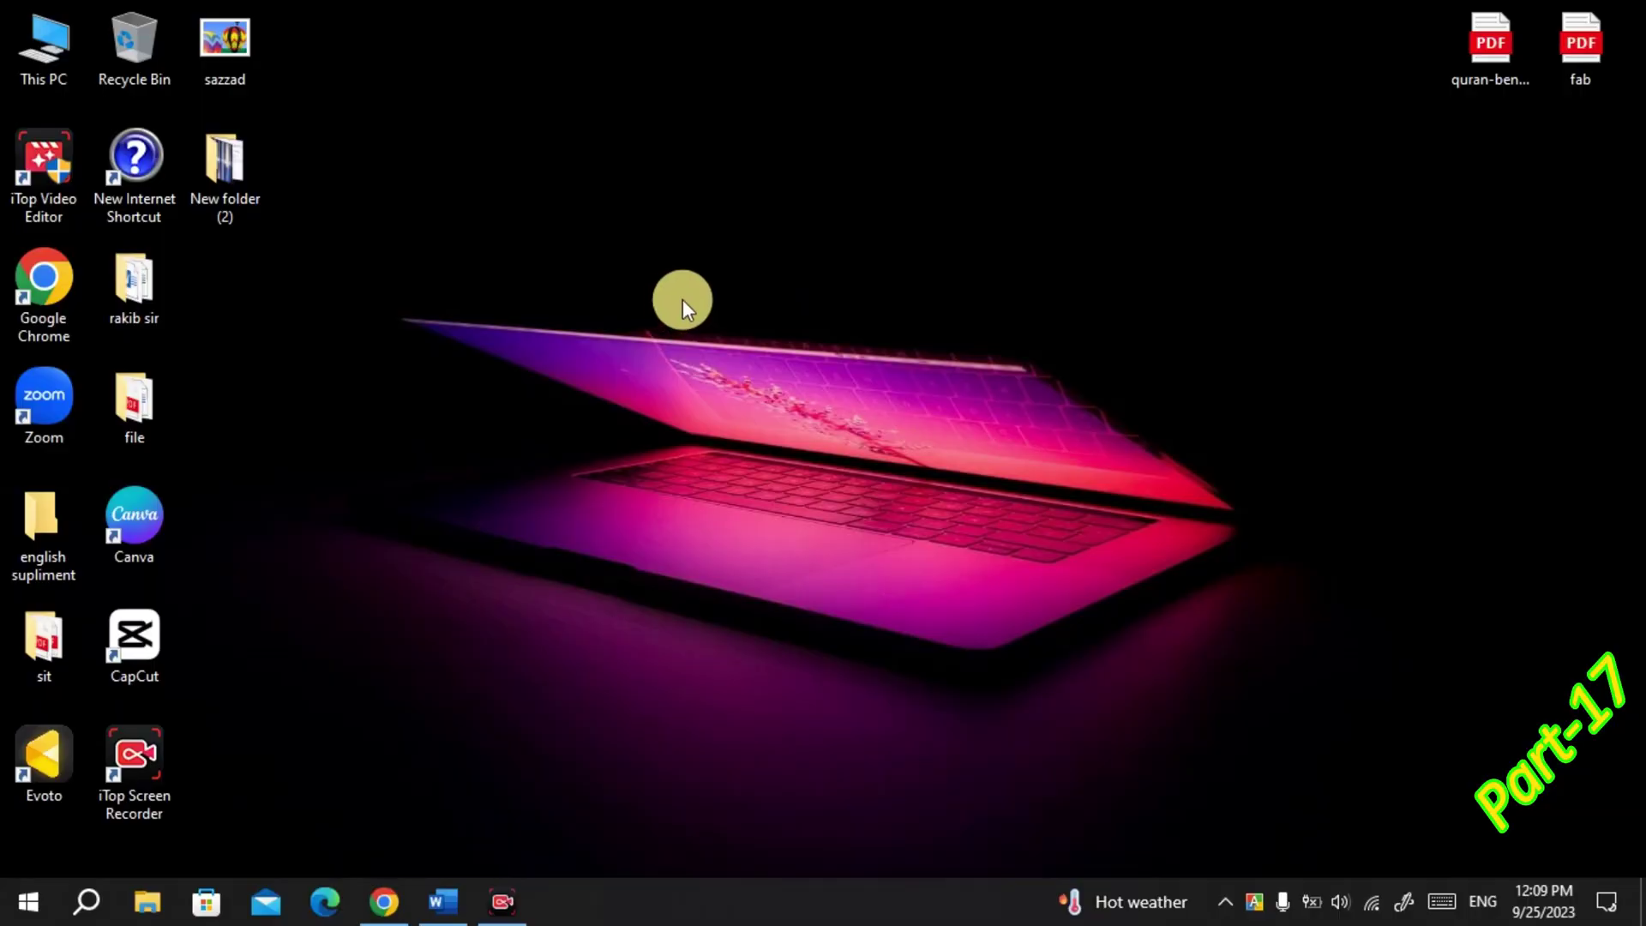
- Switch to the blank Word document and review the supported providers for inserting an online video
click(441, 904)
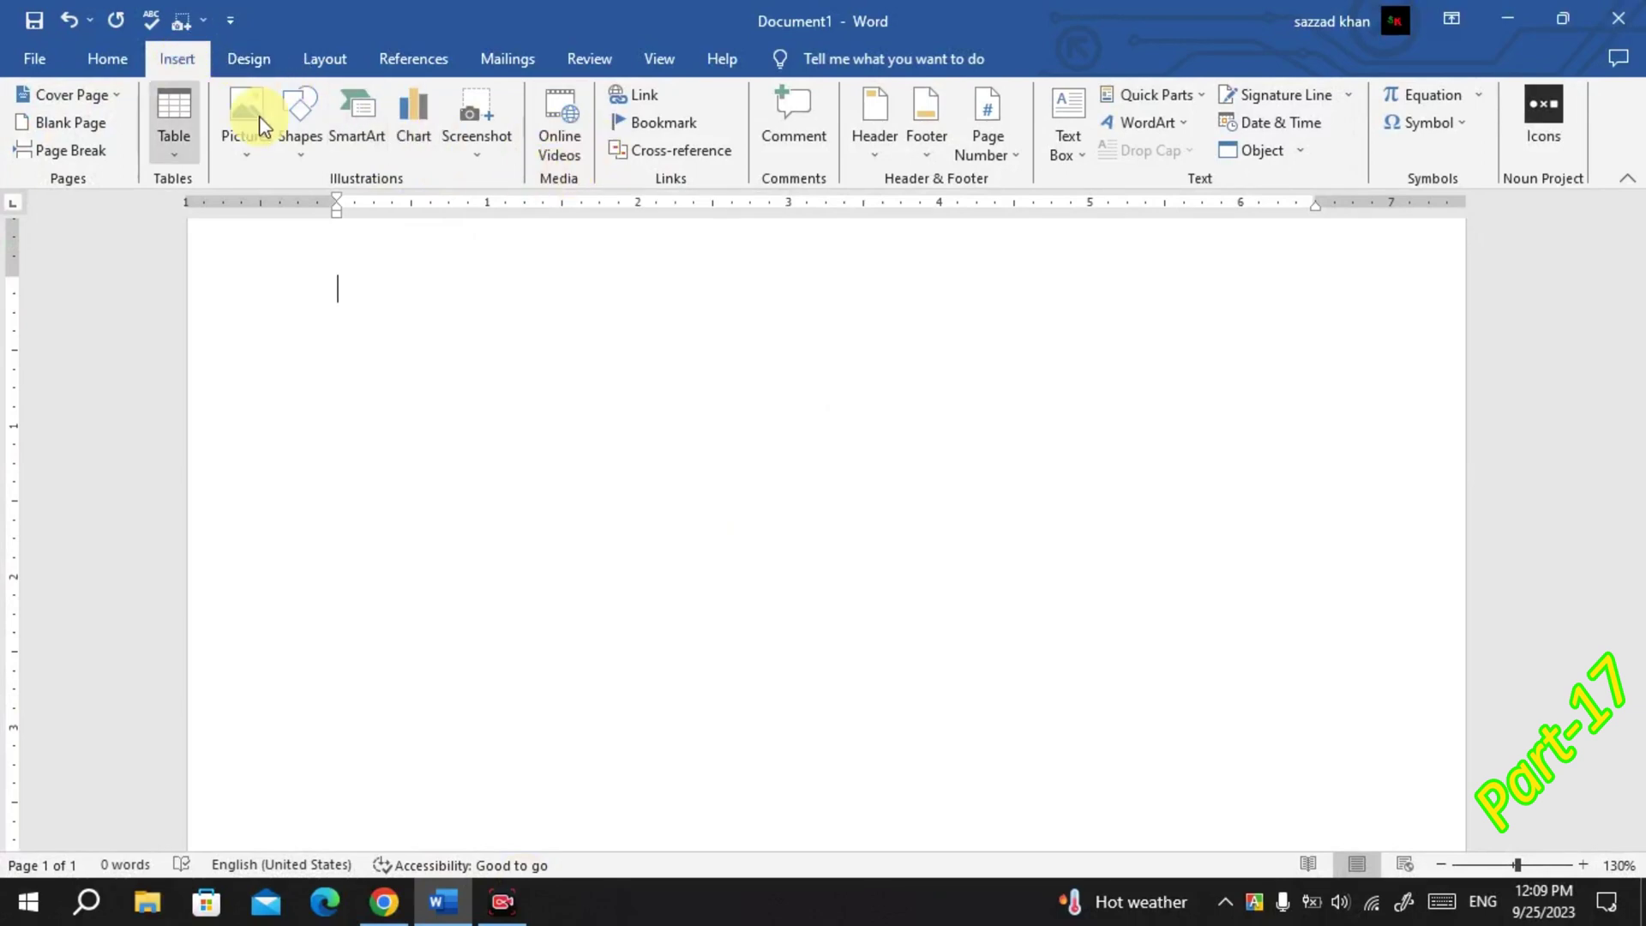
click(562, 139)
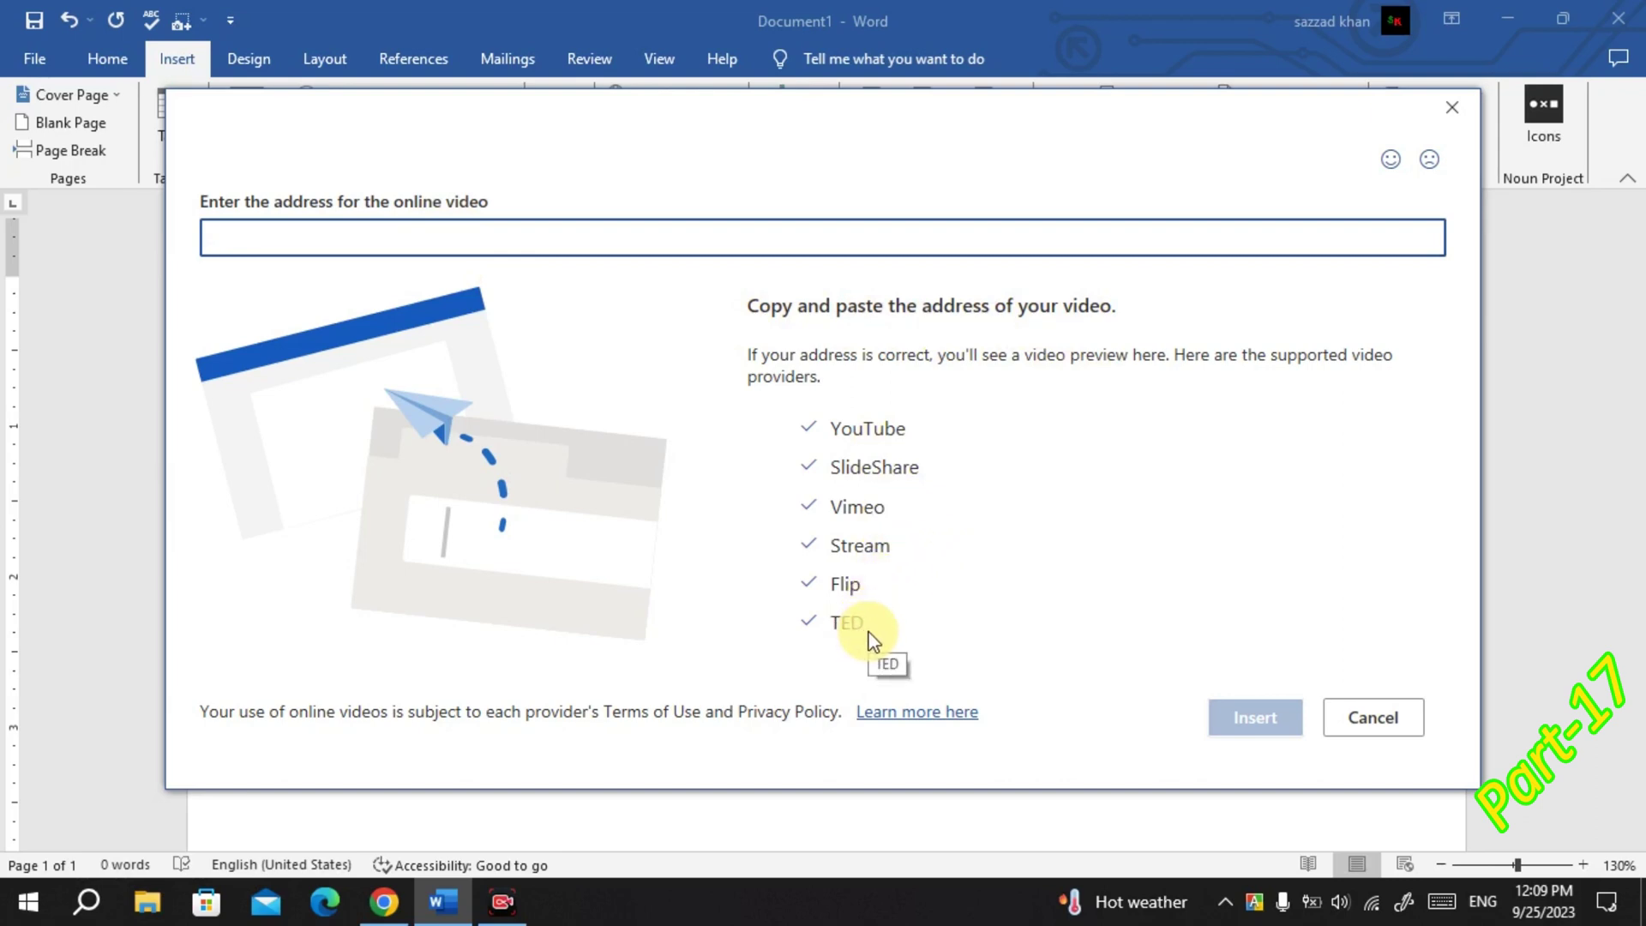
click(1451, 107)
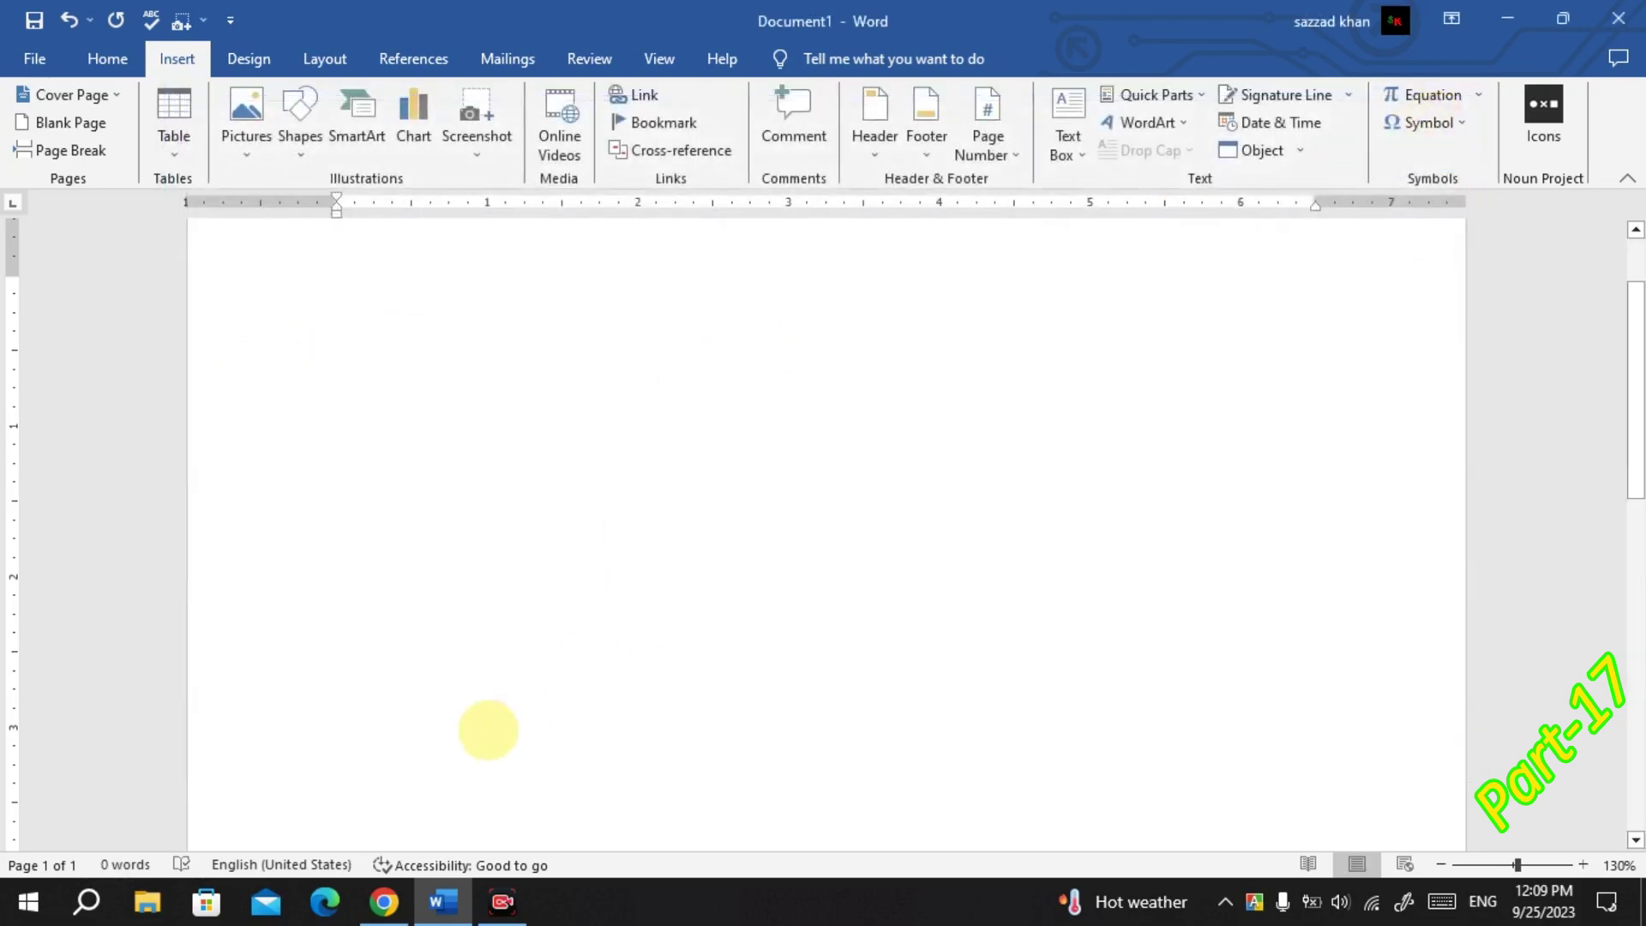
- Switch to Chrome and copy the link address of the YouTube video "World's Cheapest vs Most Expensive Laptop!"
click(399, 914)
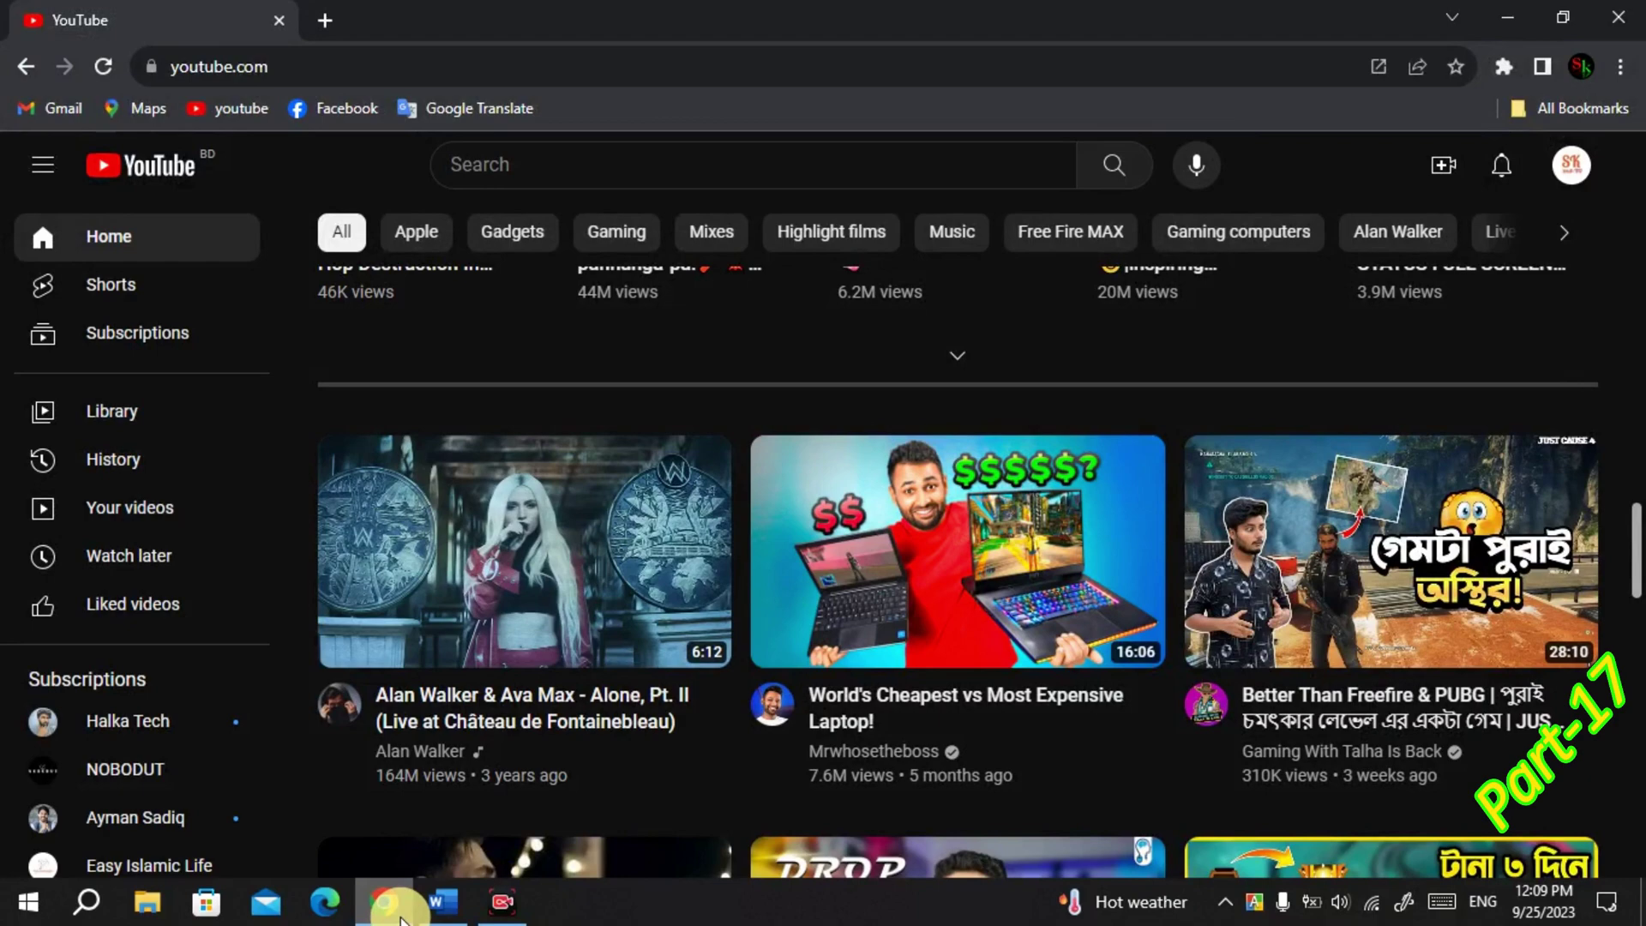
scroll(746, 591, down, 4)
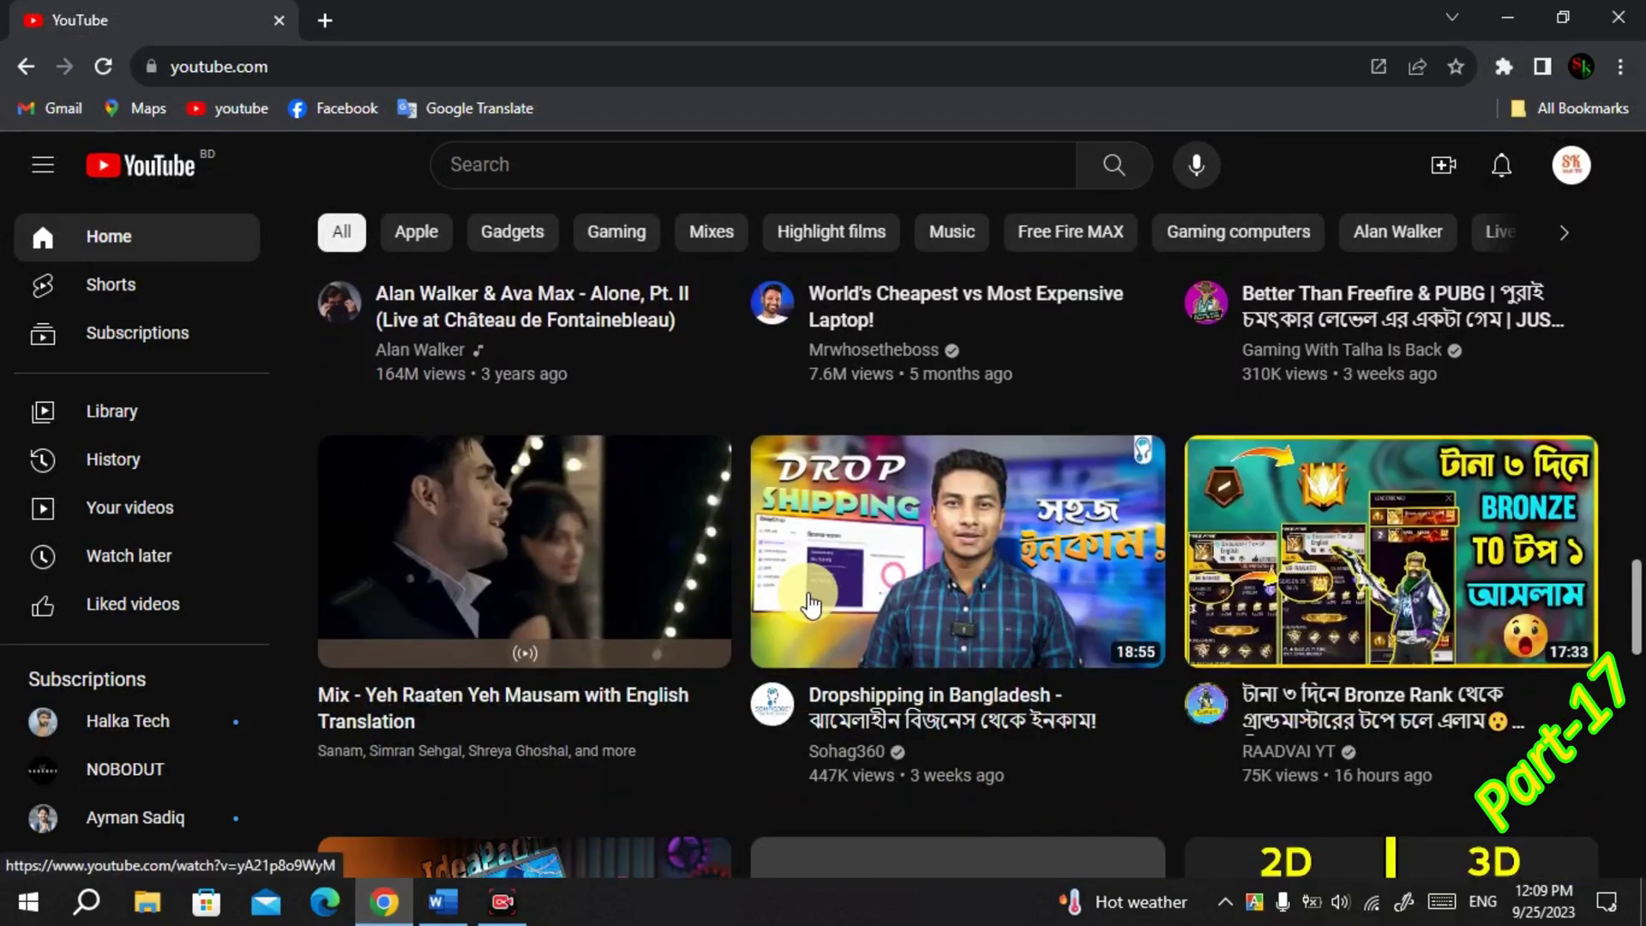
scroll(810, 604, up, 2)
scroll(810, 604, up, 2)
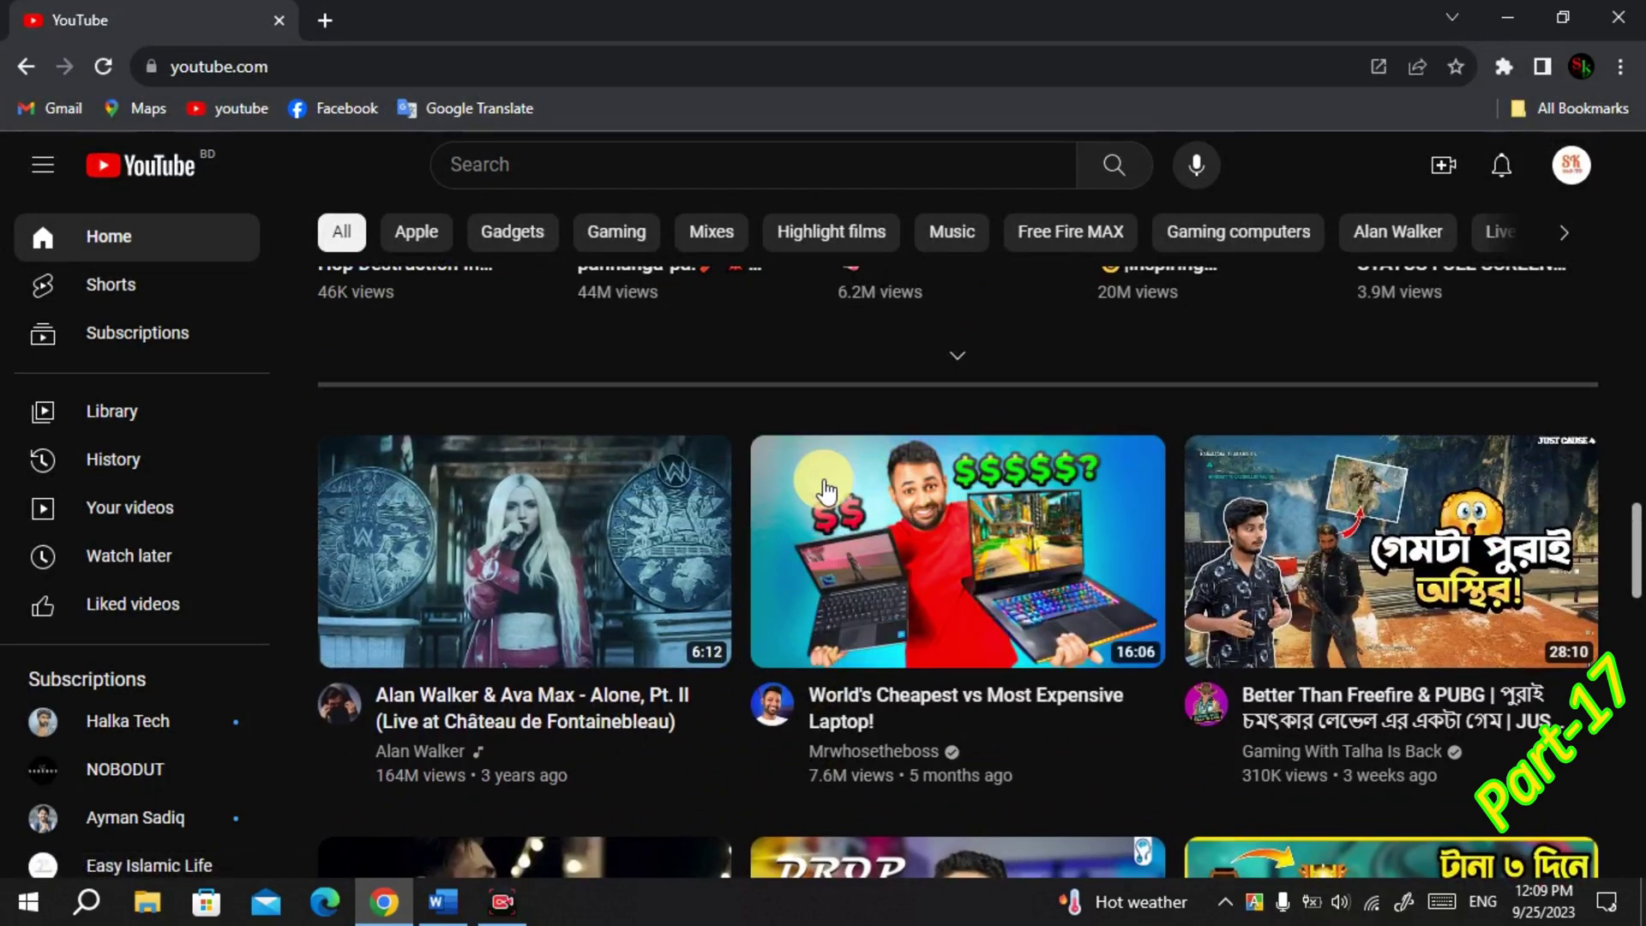
right_click(845, 526)
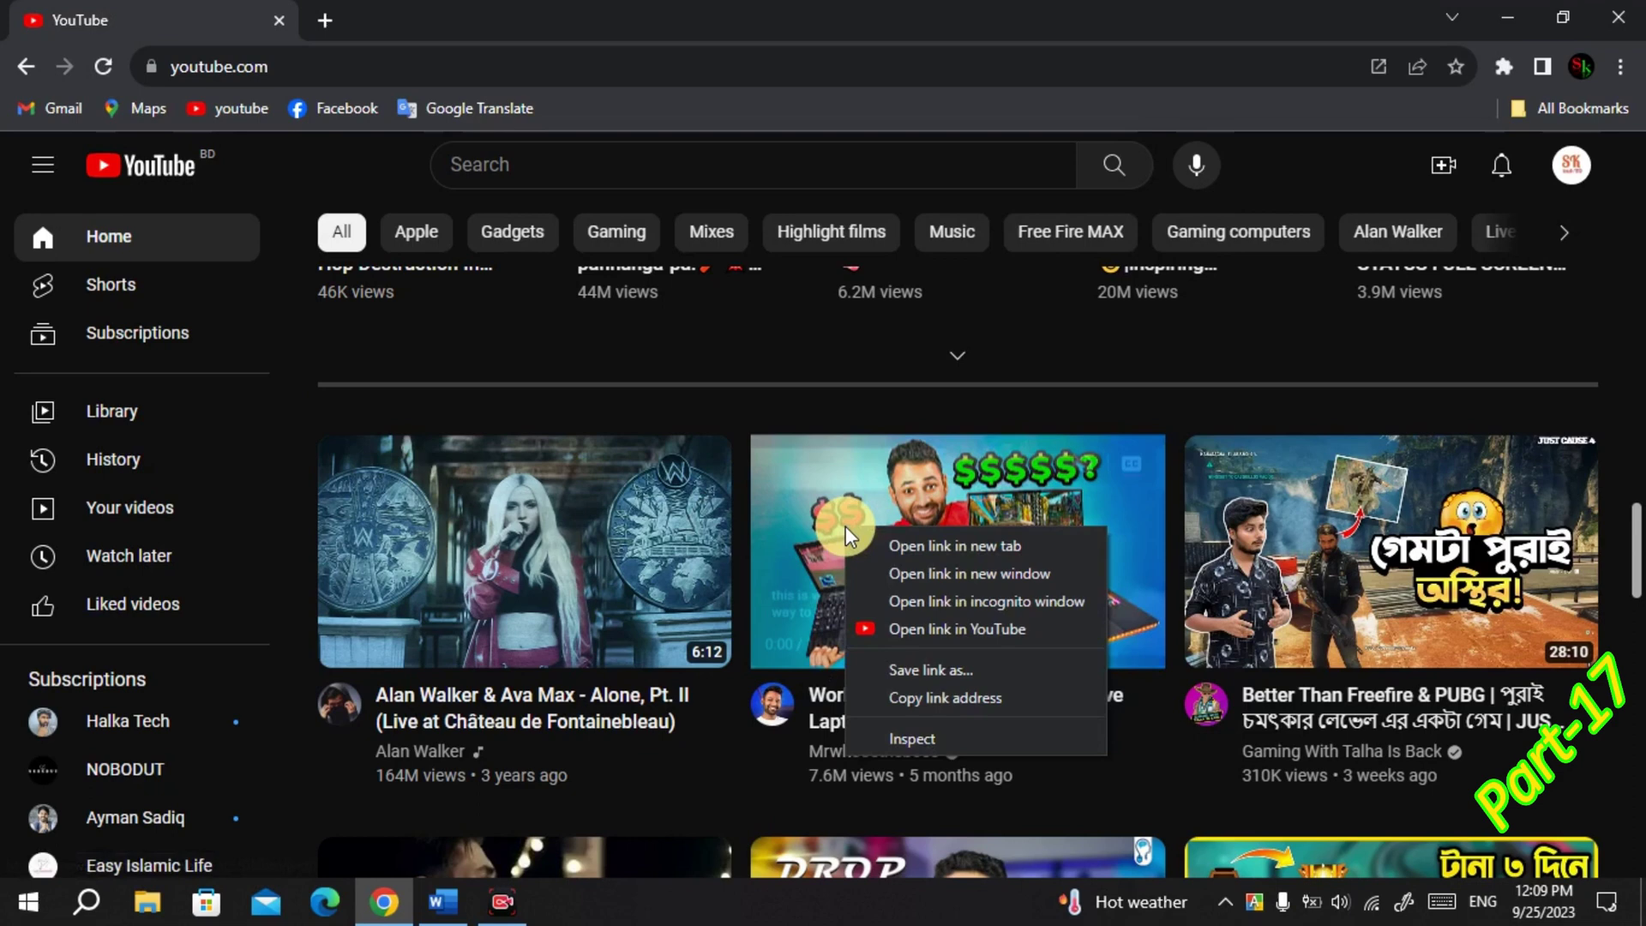
click(929, 701)
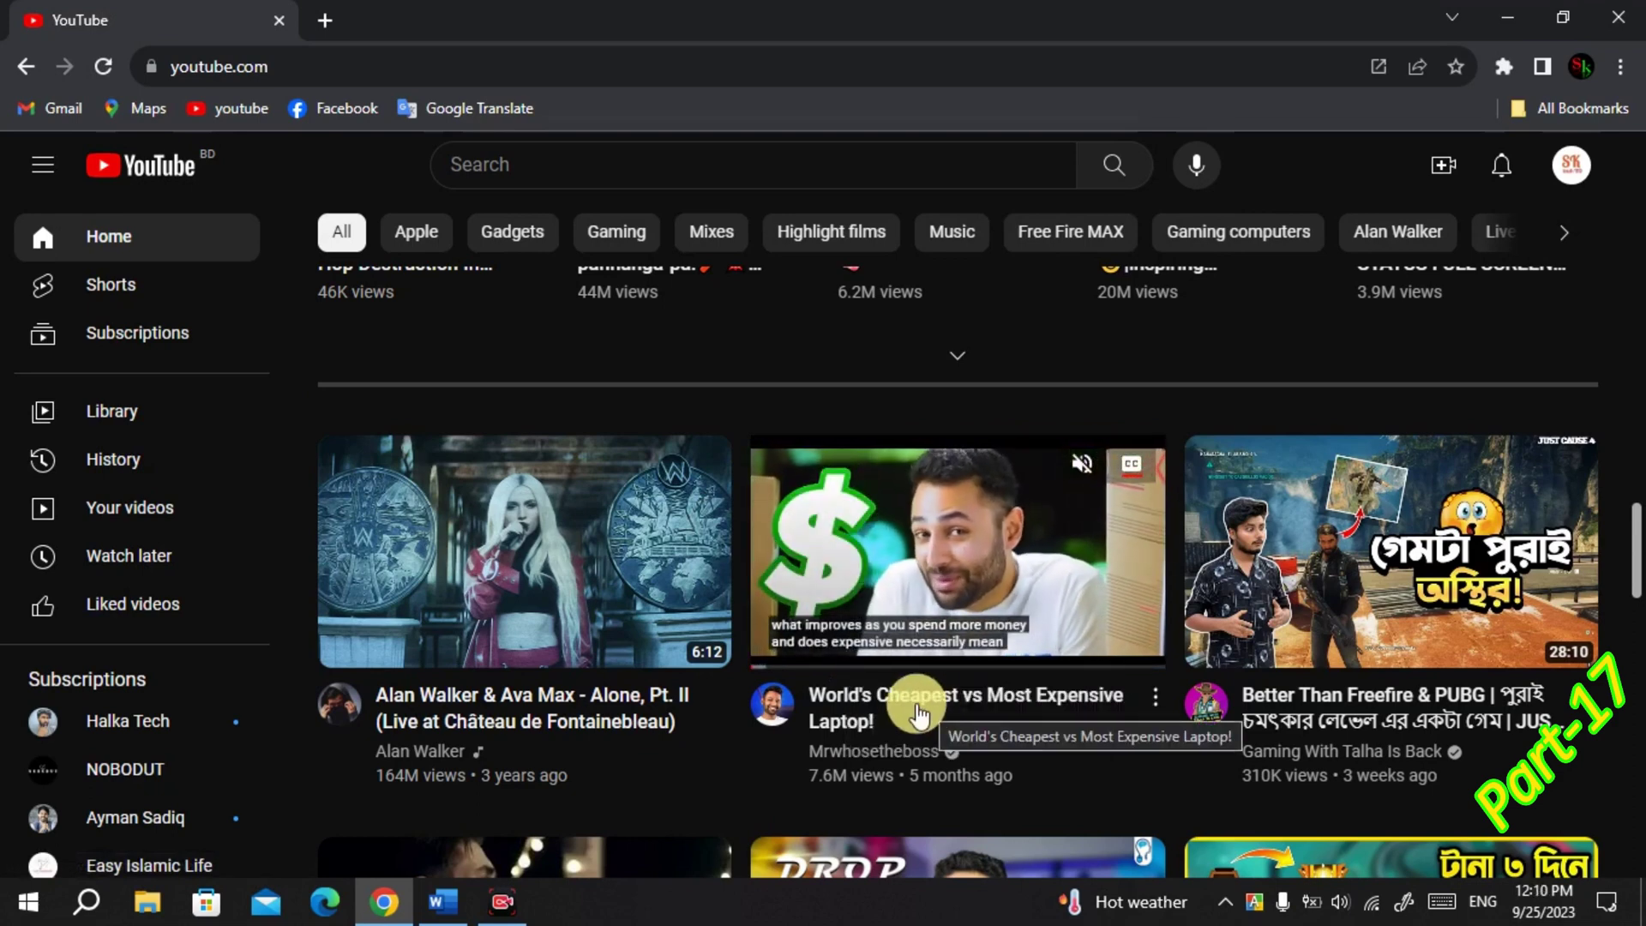
- Return to Word and insert the online video using the copied YouTube address
click(1505, 16)
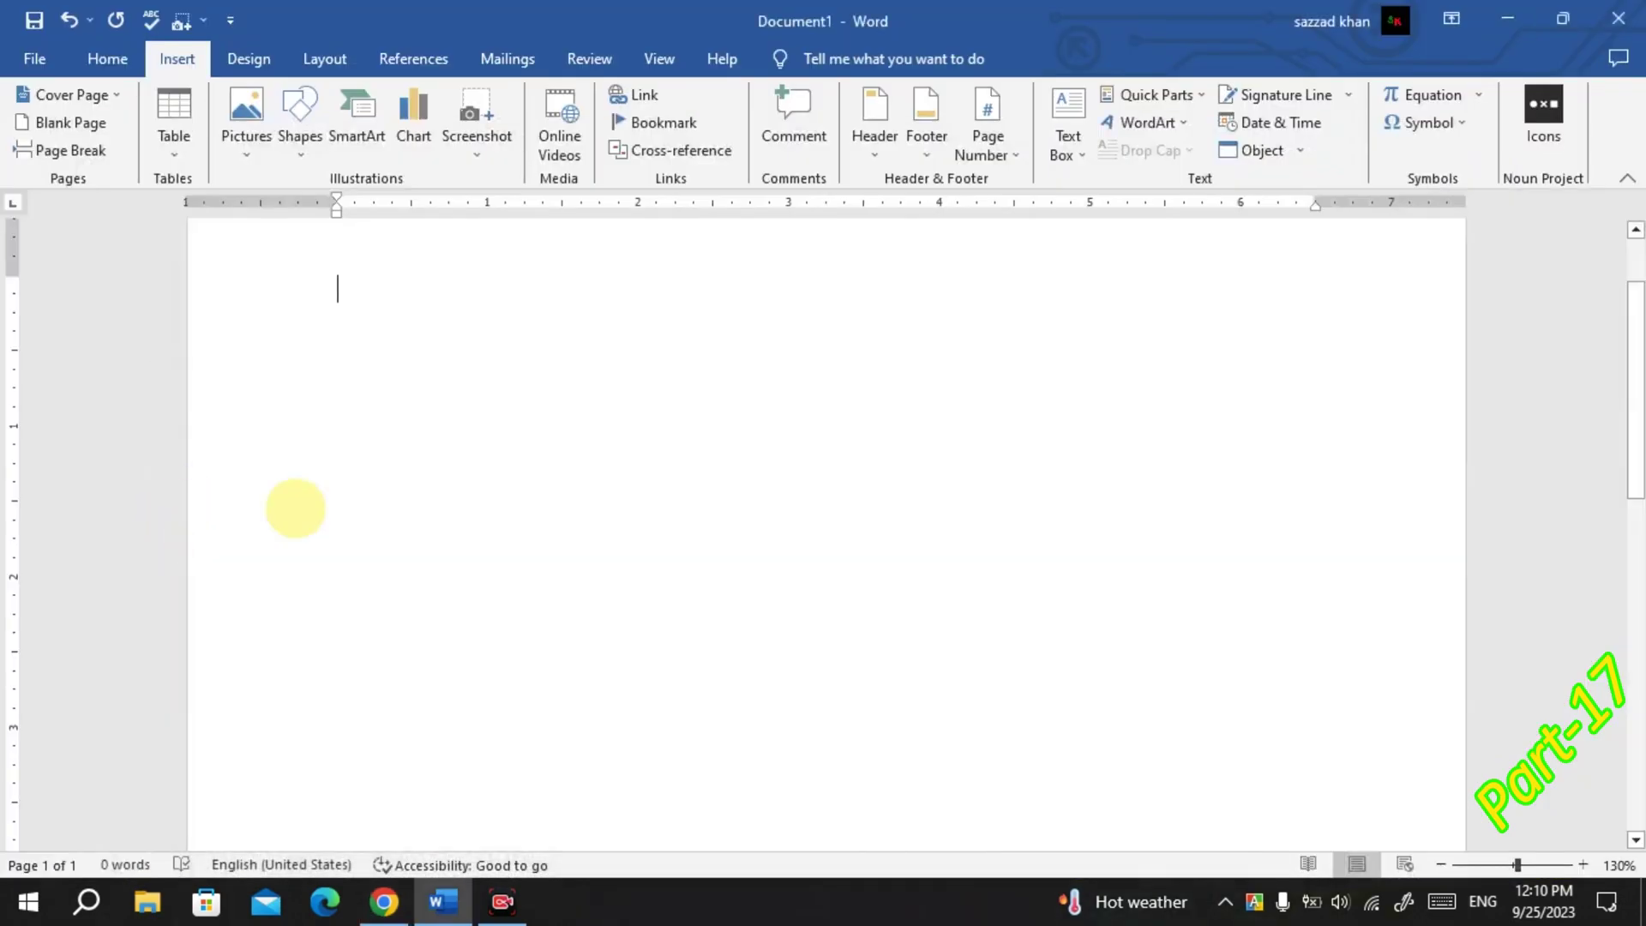
click(557, 160)
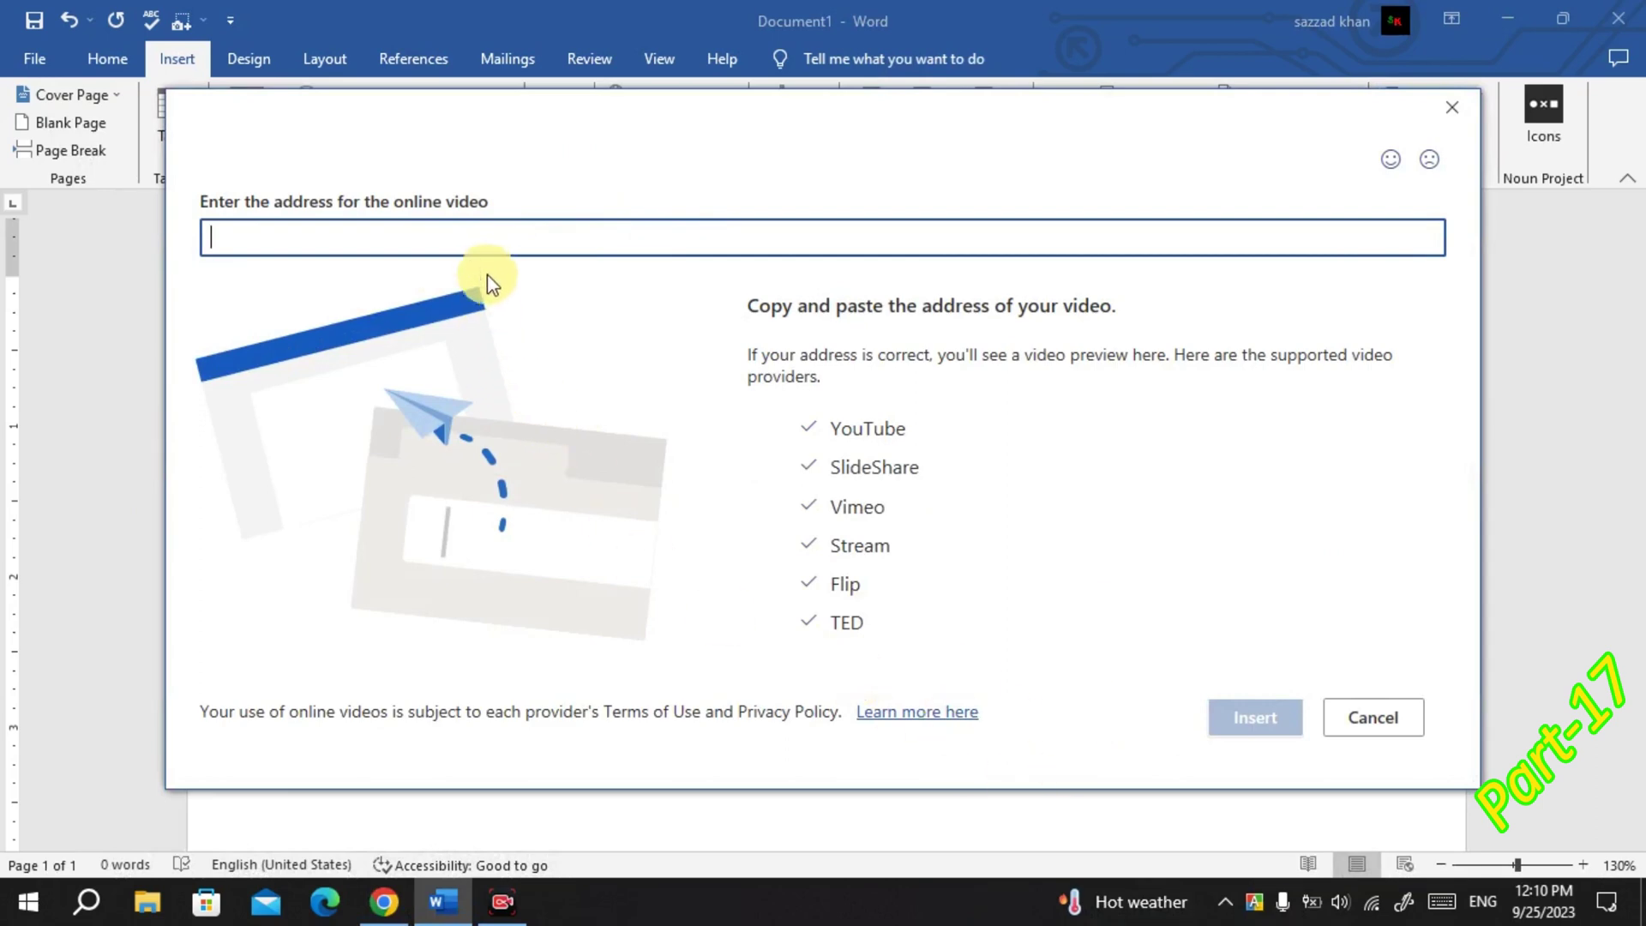
right_click(487, 245)
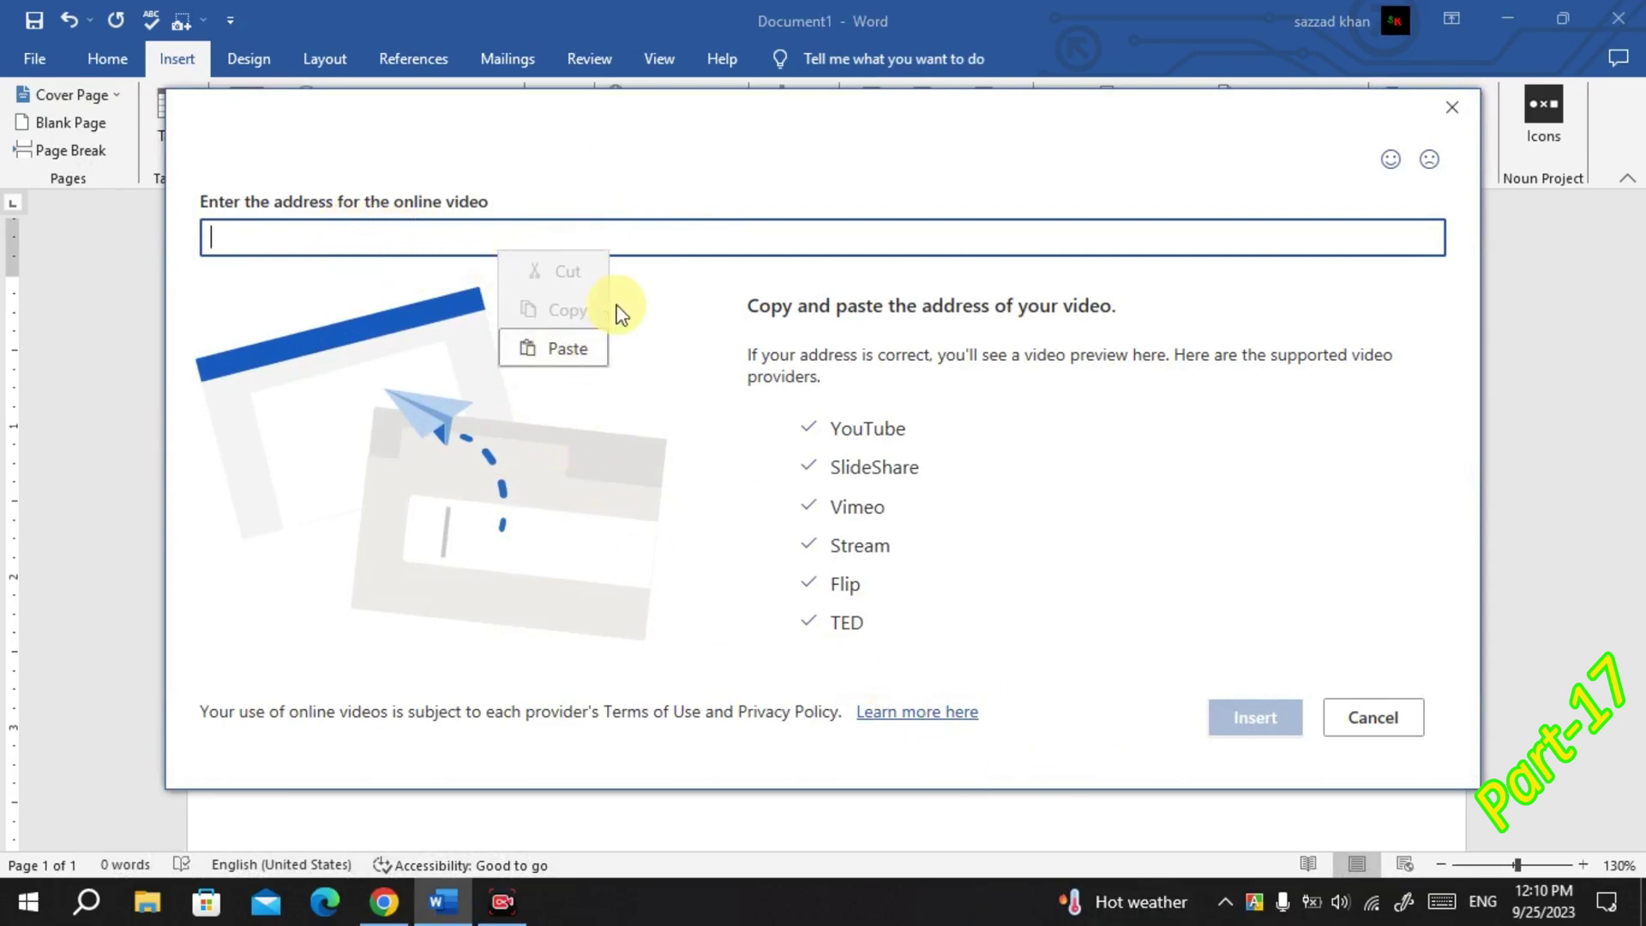
click(545, 350)
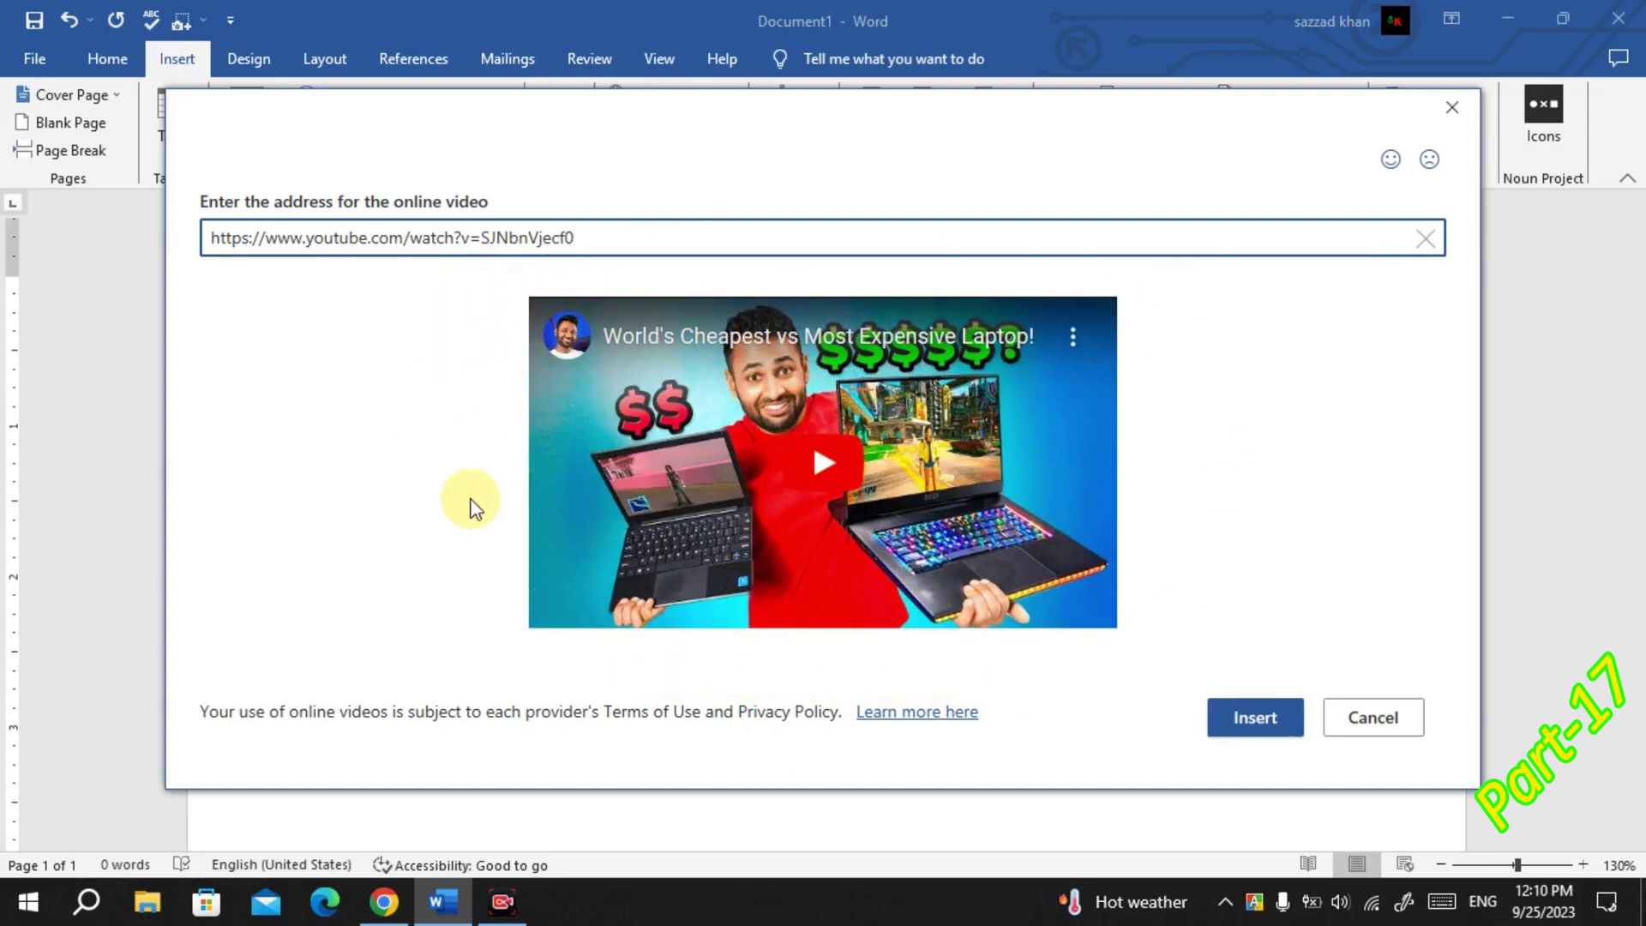
click(1250, 733)
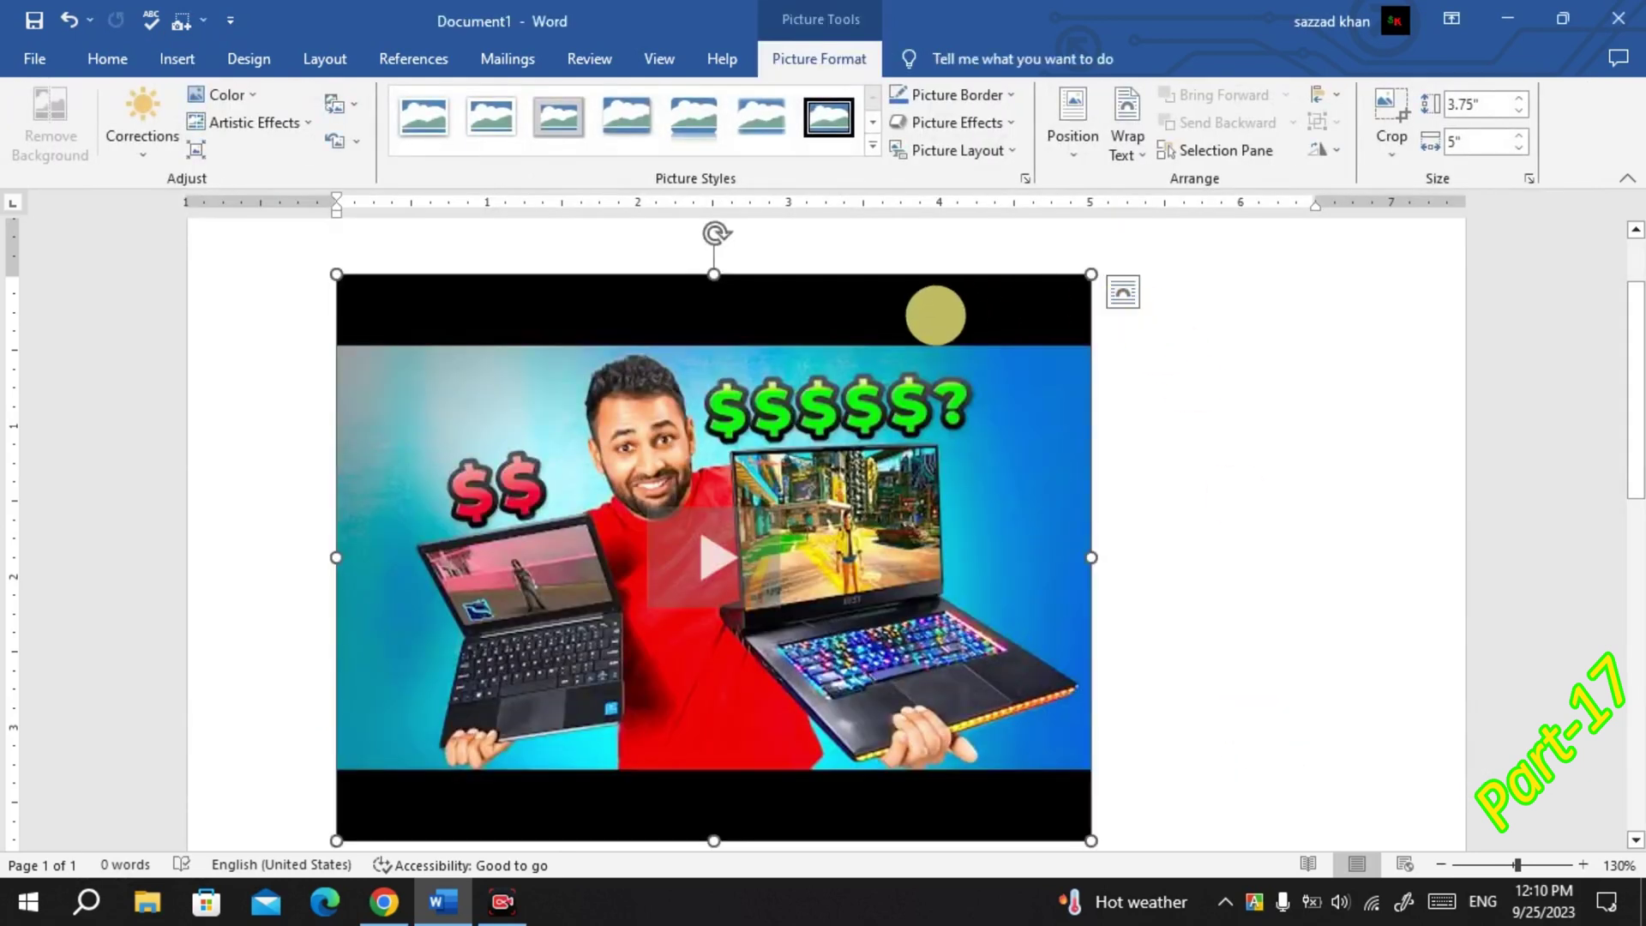
- Apply a borderless rectangular picture style with a soft shadow on all sides to the inserted video
click(873, 141)
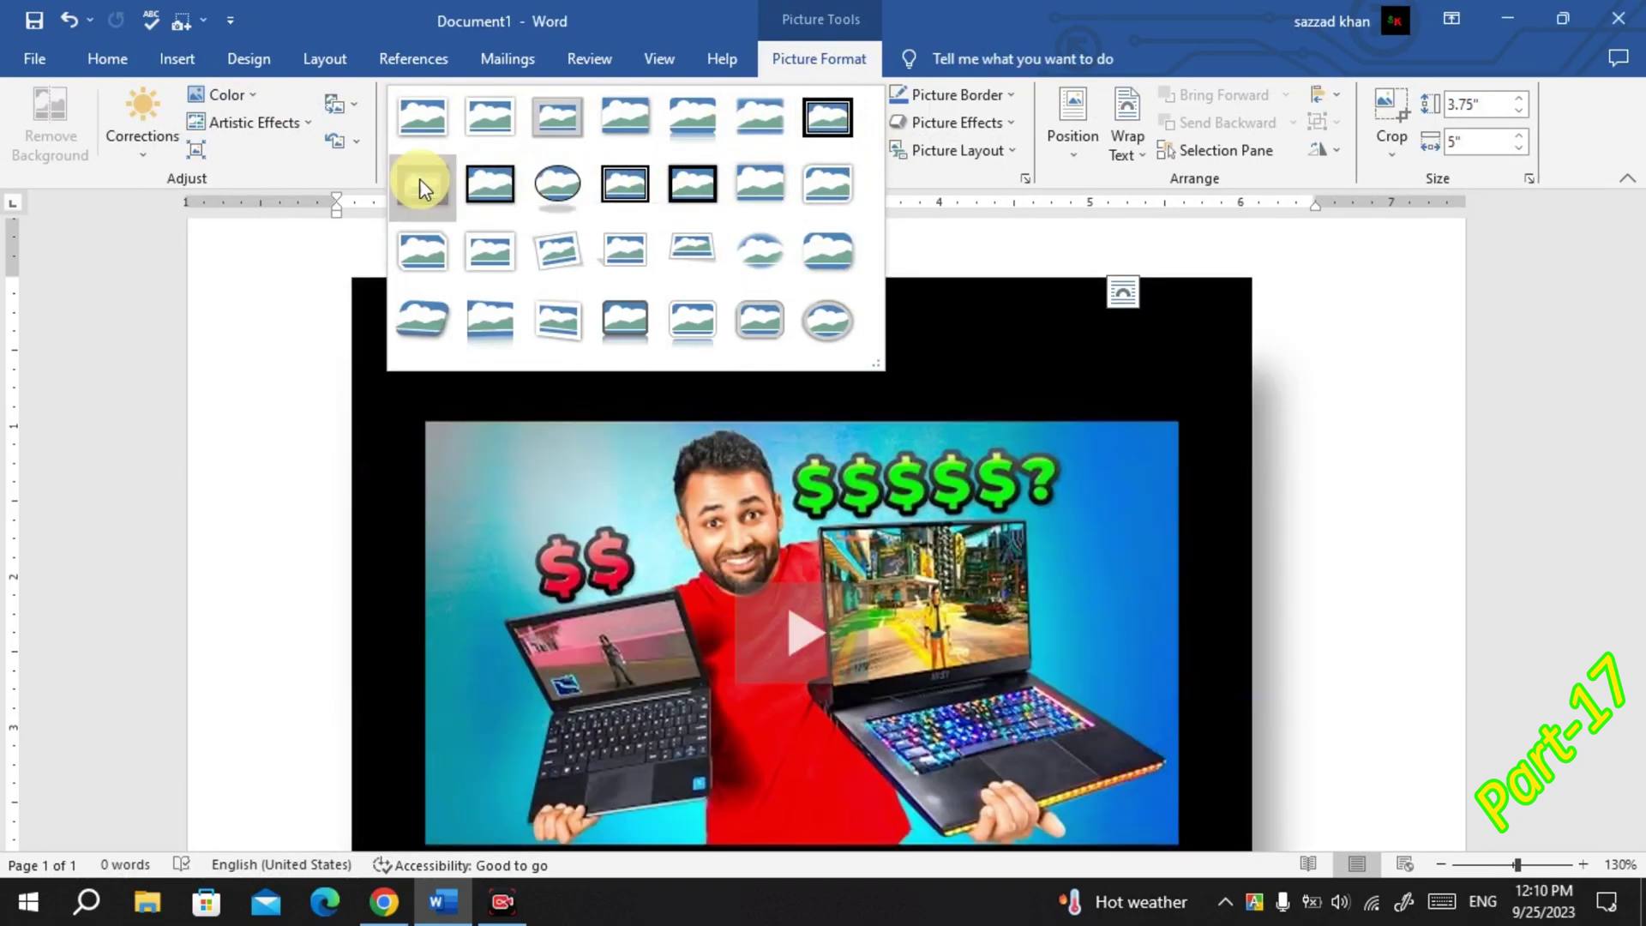
click(422, 183)
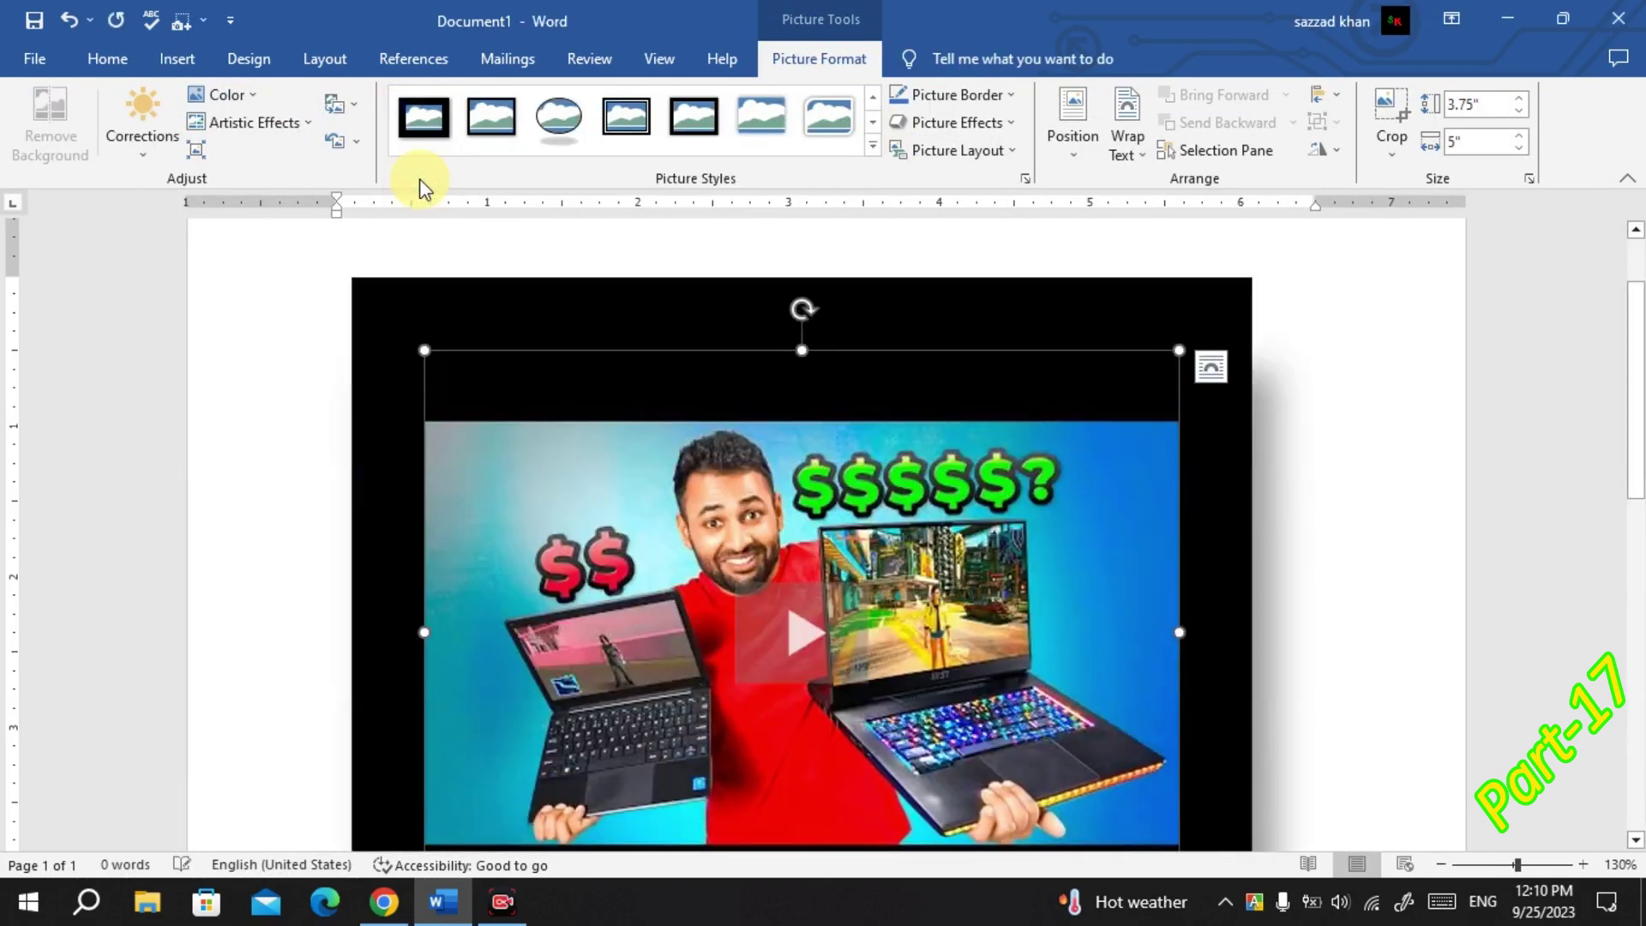
click(760, 115)
click(1211, 396)
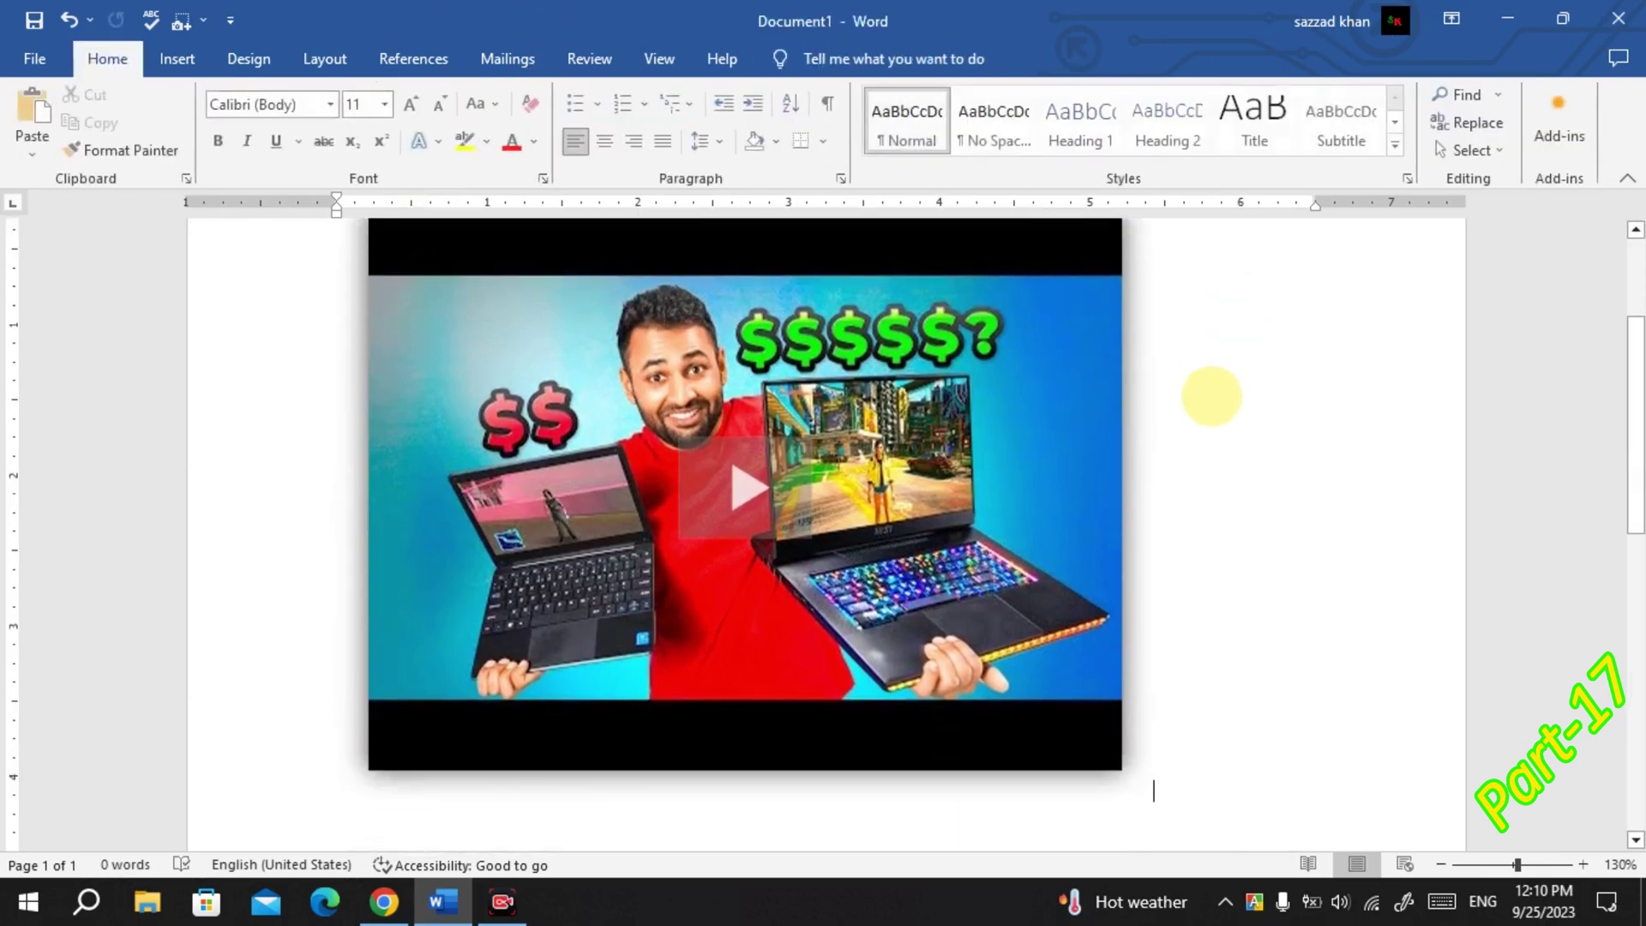
- Shrink the video proportionally to about three quarters of its width, keeping its lower-left corner aligned with the margin
scroll(1158, 551, up, 3)
click(929, 442)
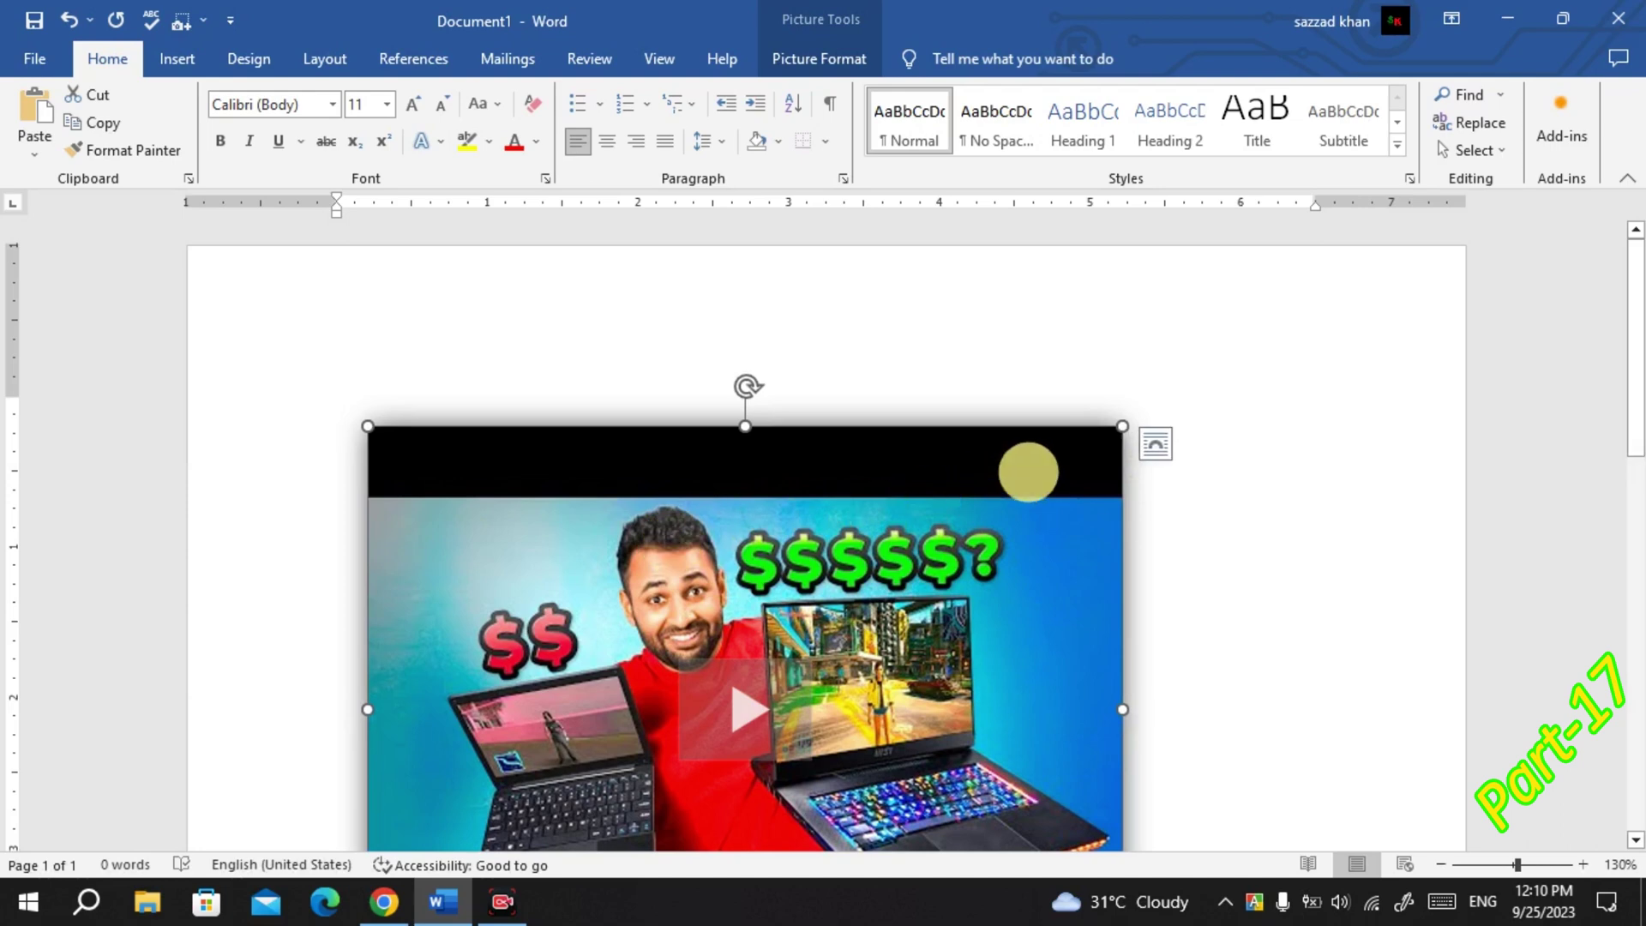
drag(1114, 430, 939, 428)
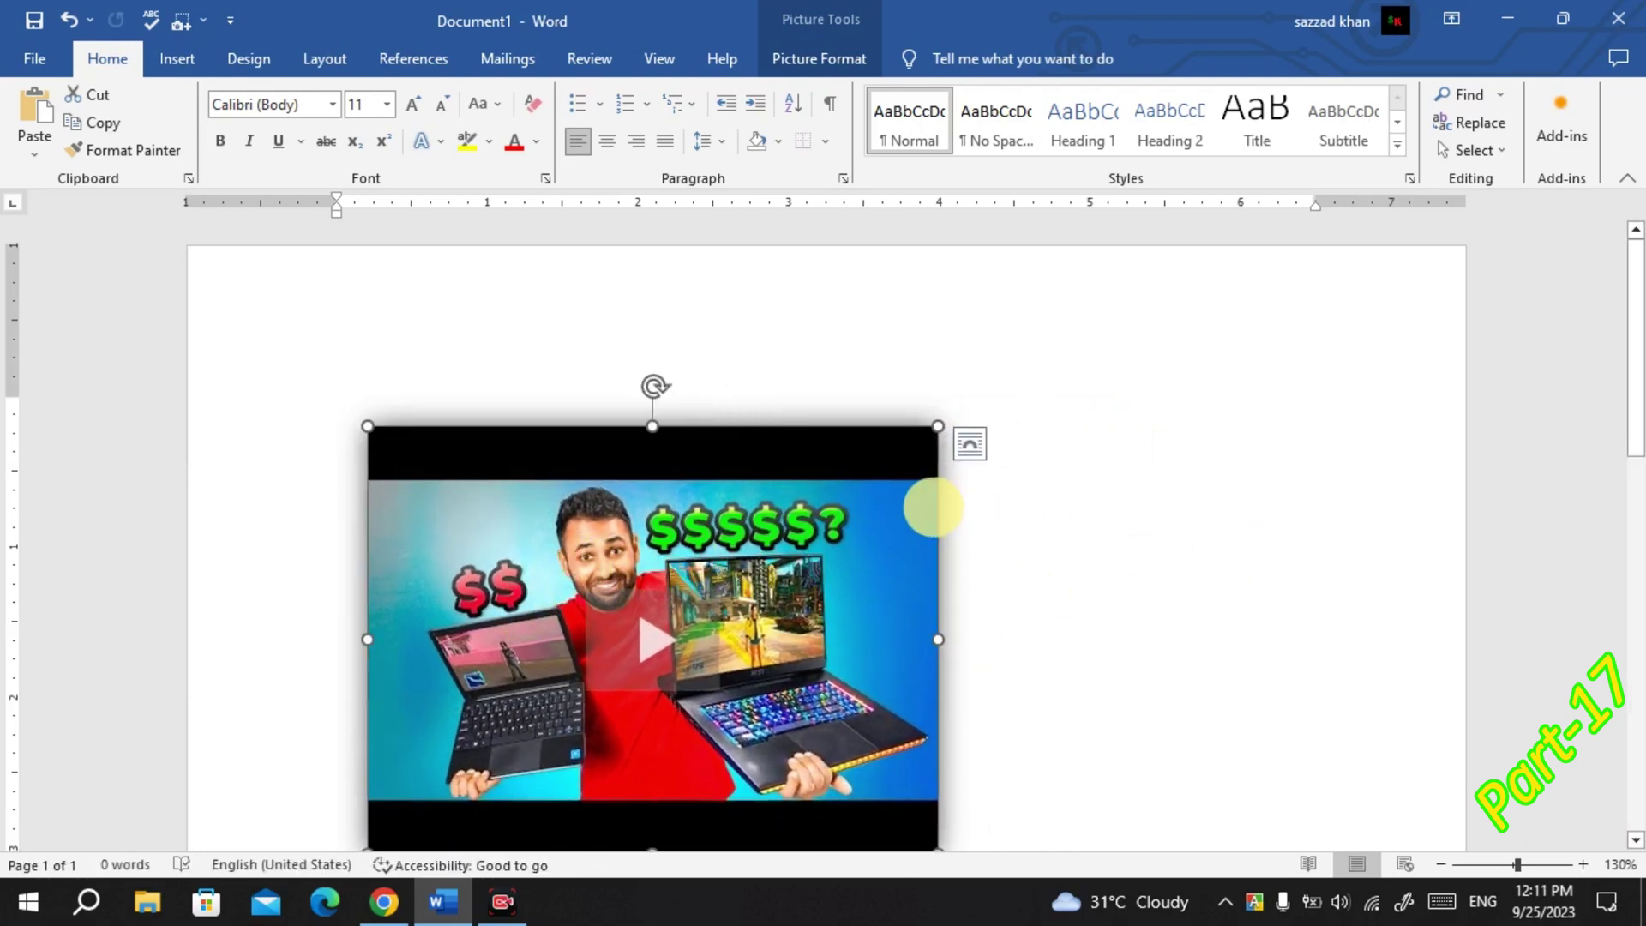
- Set the video's text wrapping to Top and Bottom and move it toward the middle of the page
click(967, 448)
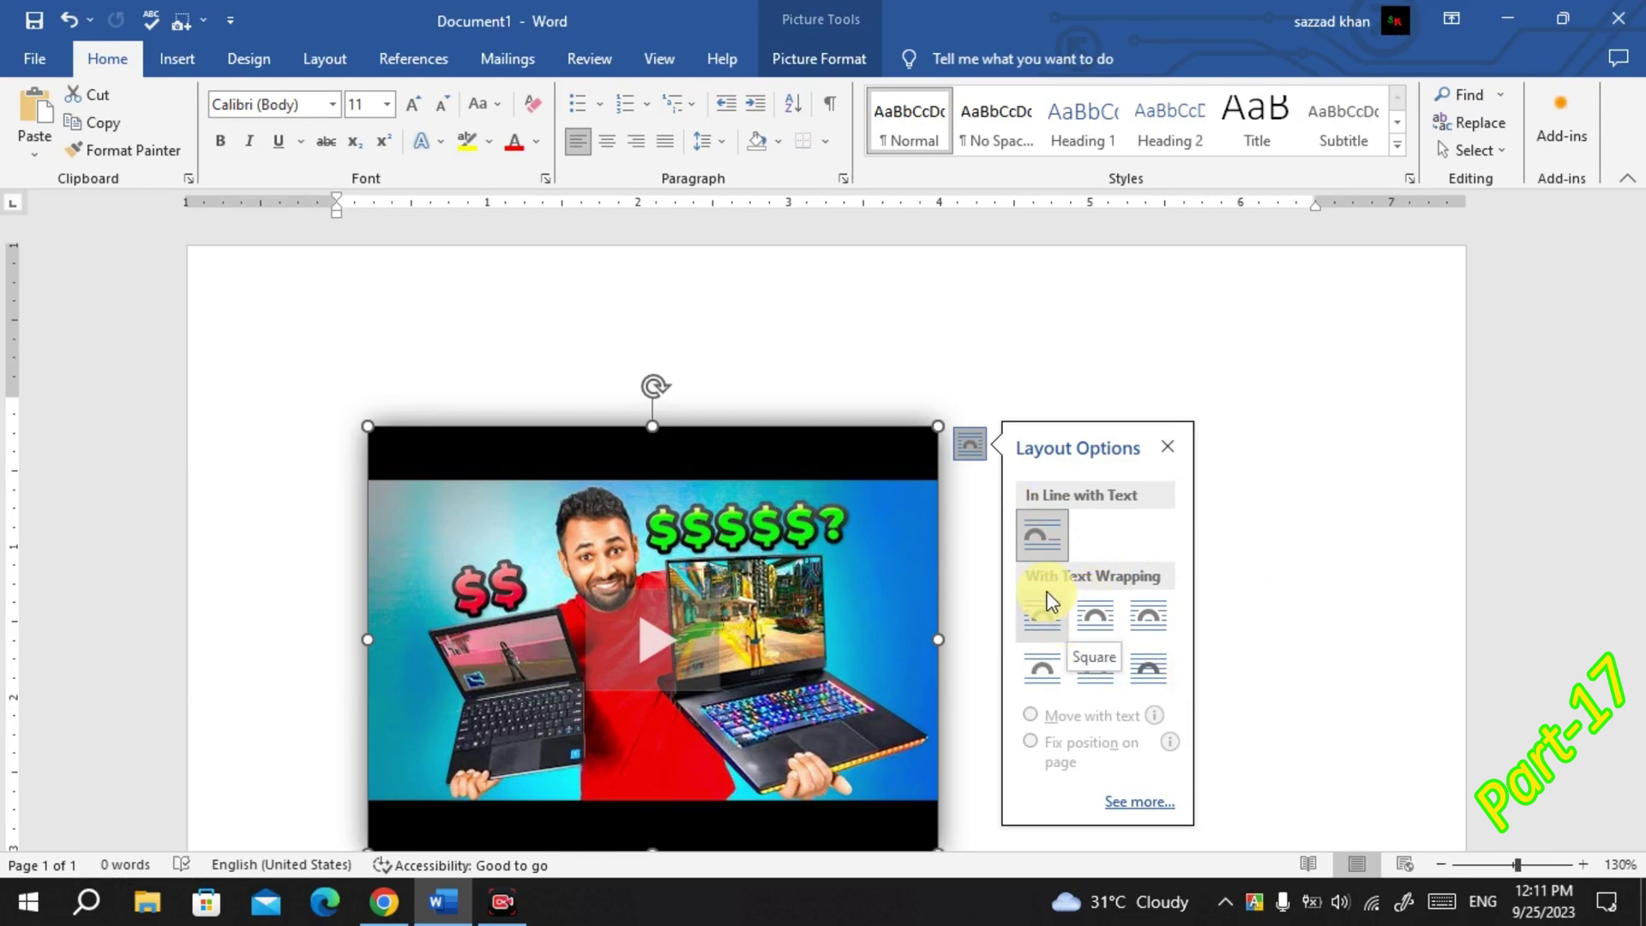
click(1042, 658)
drag(743, 595, 943, 540)
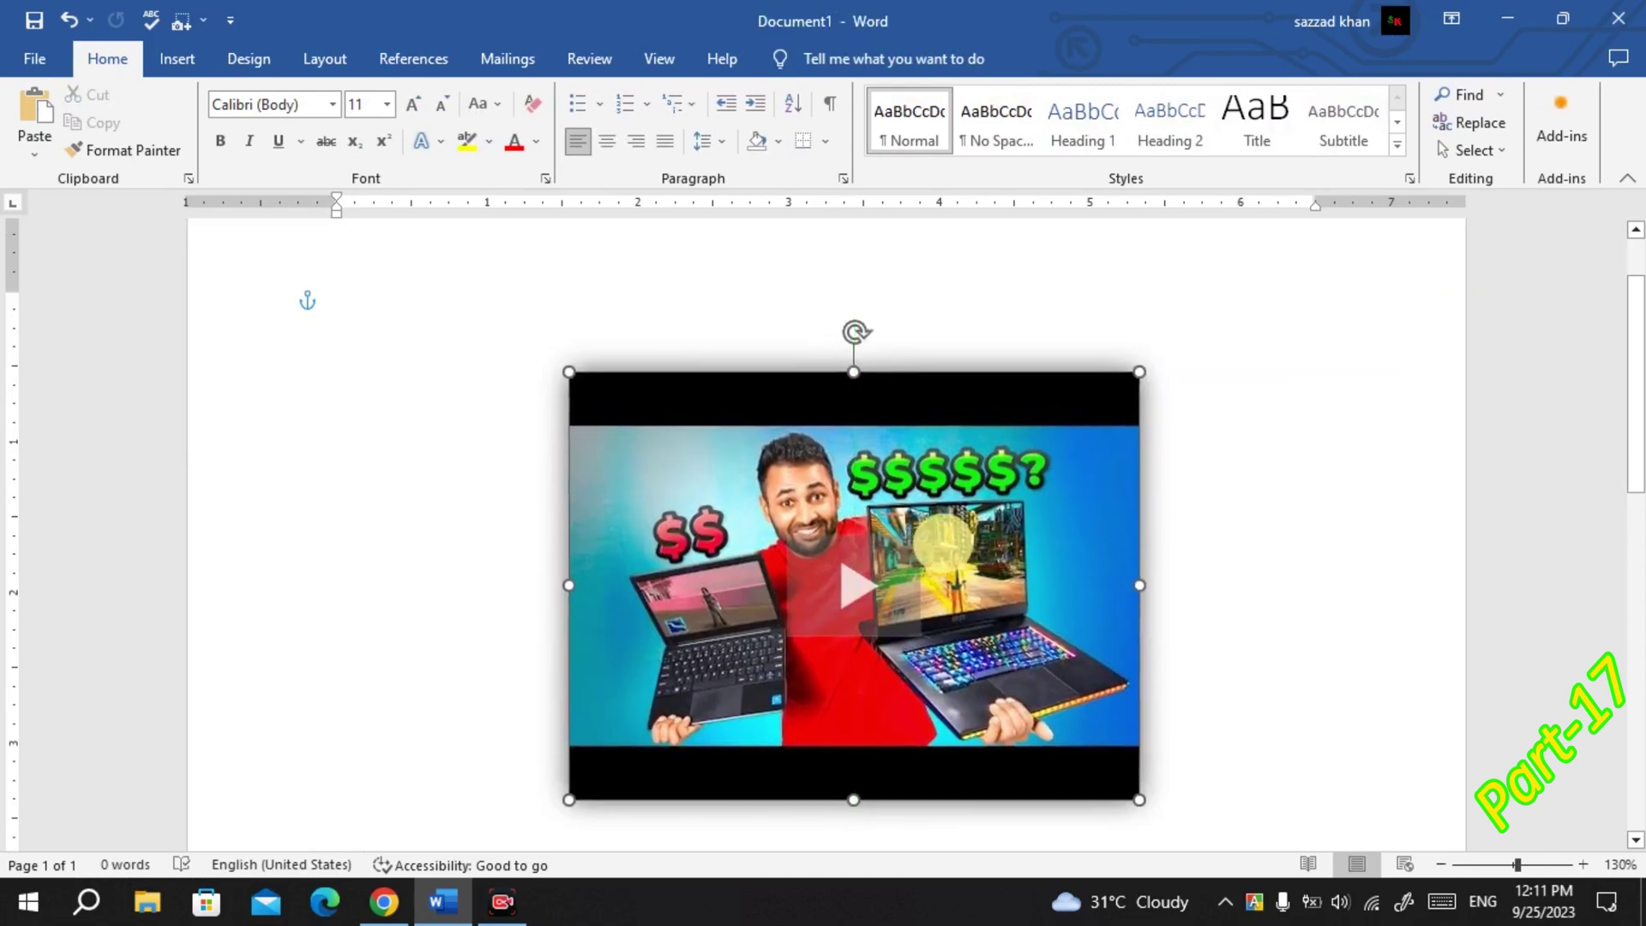
- Reduce the video's size further, move it toward the right side of the page and deselect it
drag(1140, 371, 971, 495)
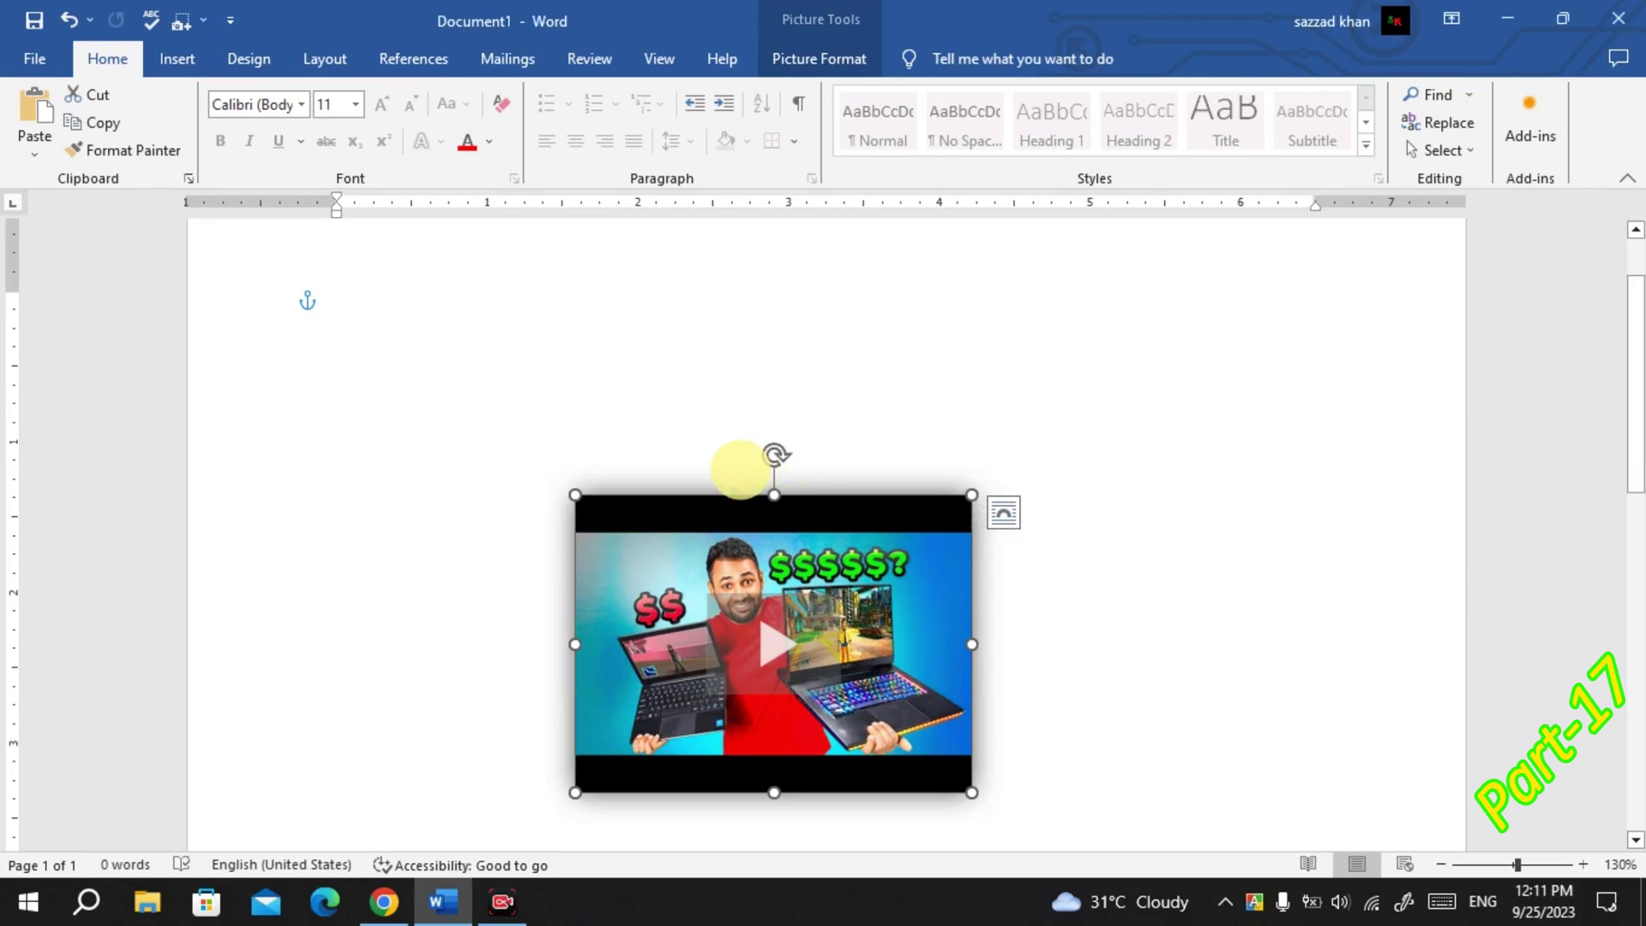
drag(743, 466, 922, 508)
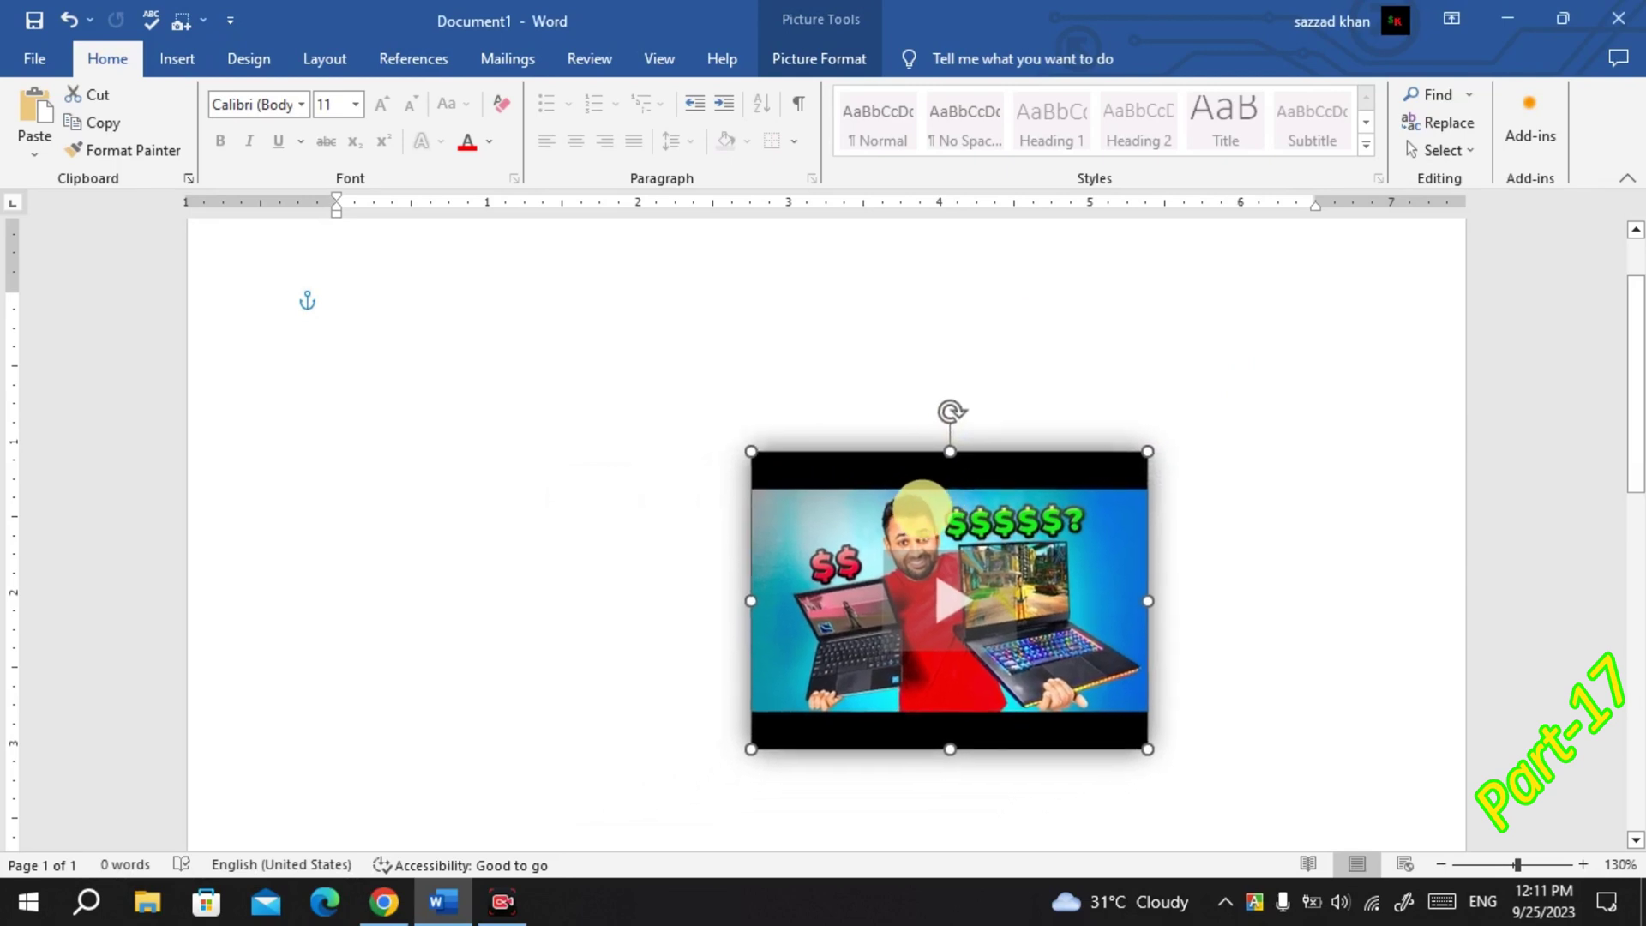
click(586, 392)
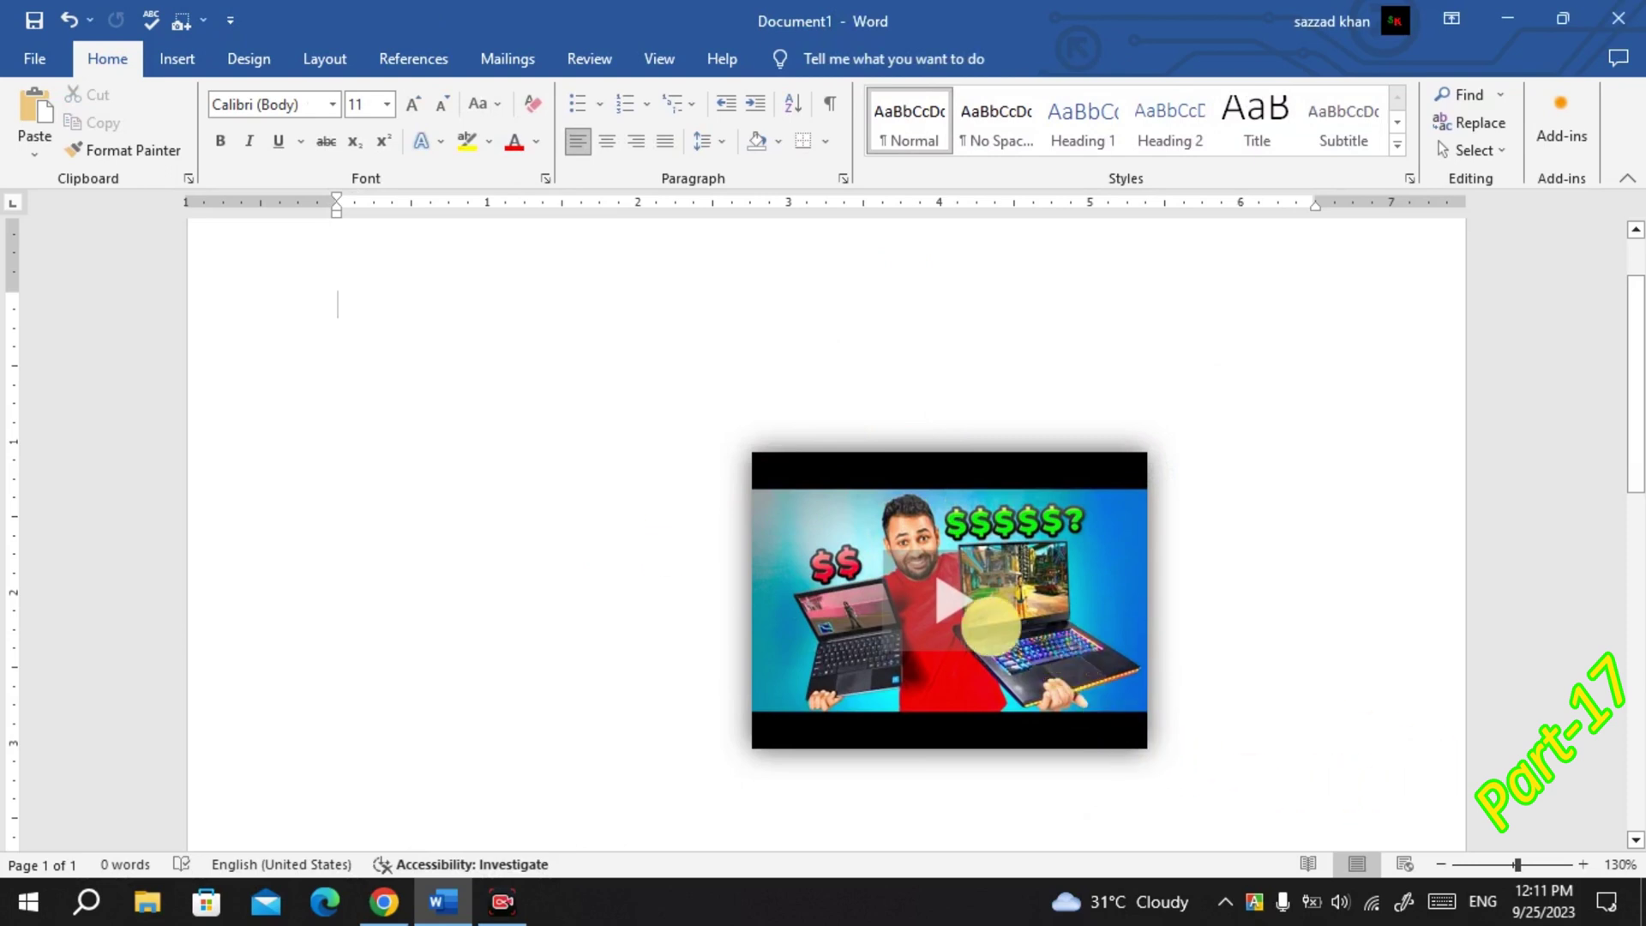
- Play the embedded video inside the document, mute it and close the player
click(955, 620)
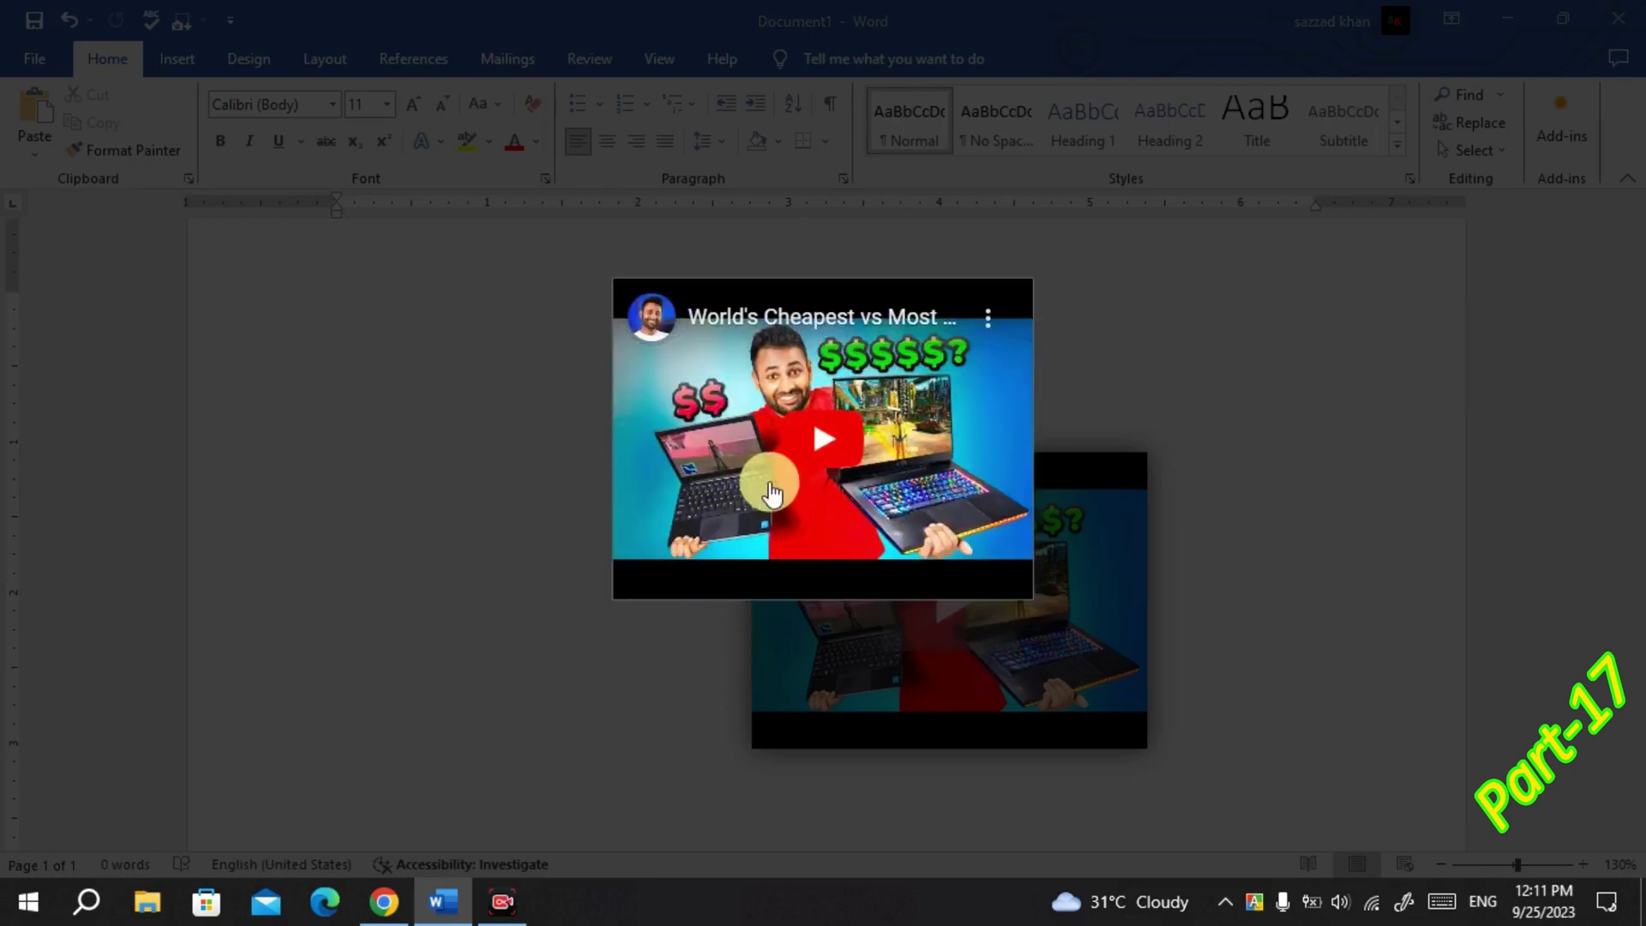
click(831, 439)
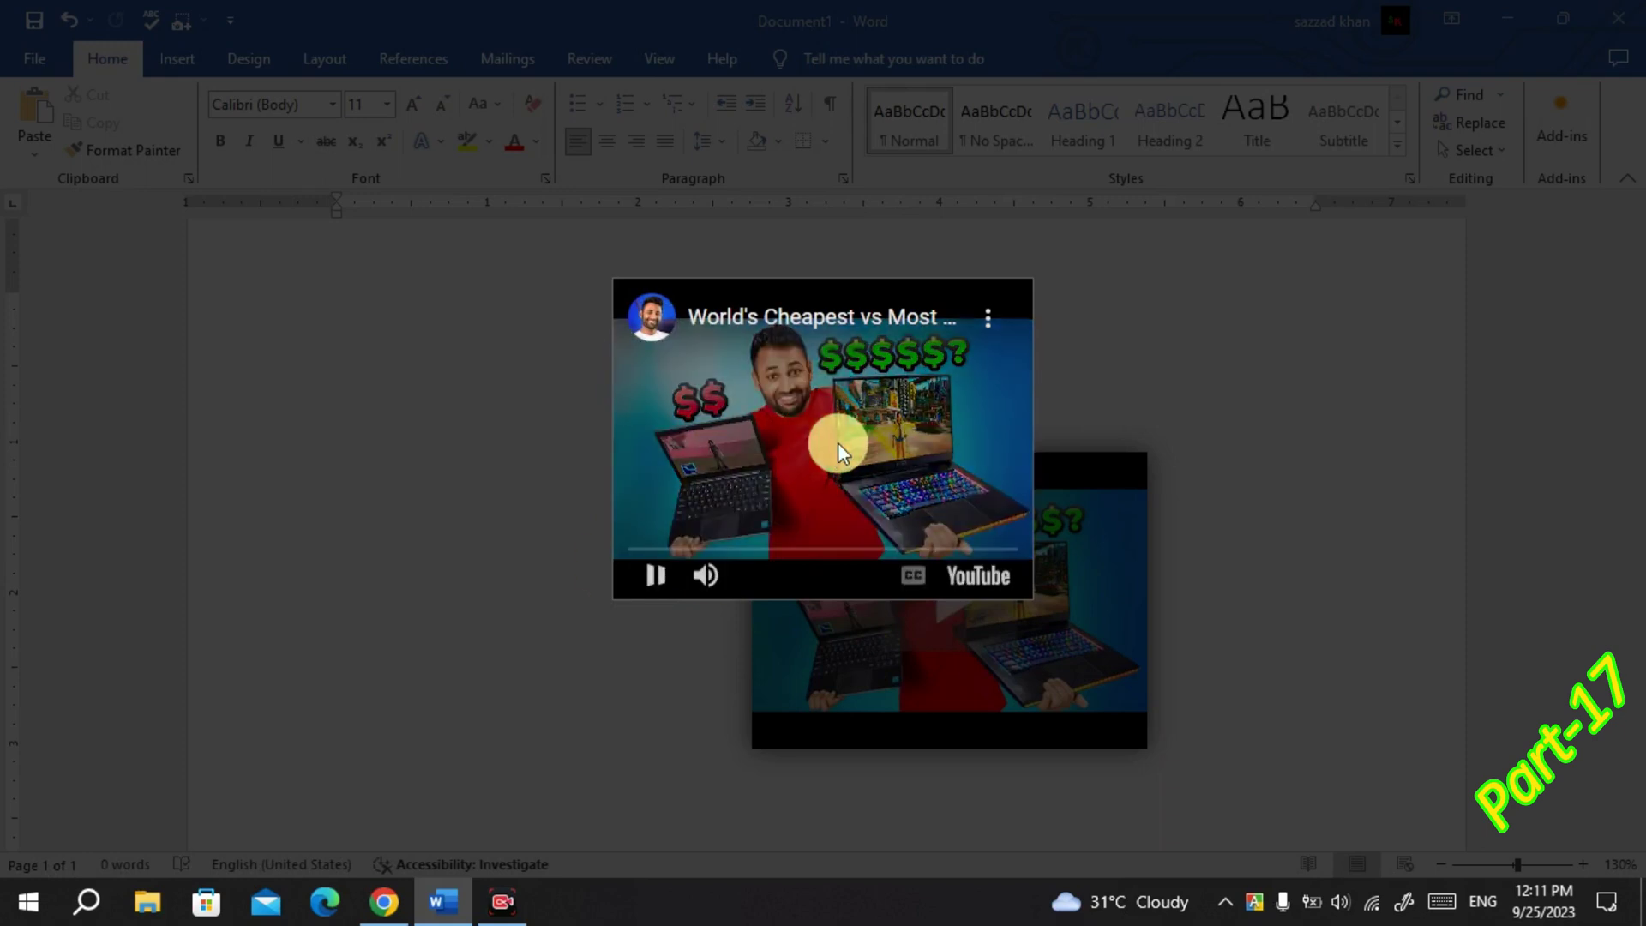
click(705, 575)
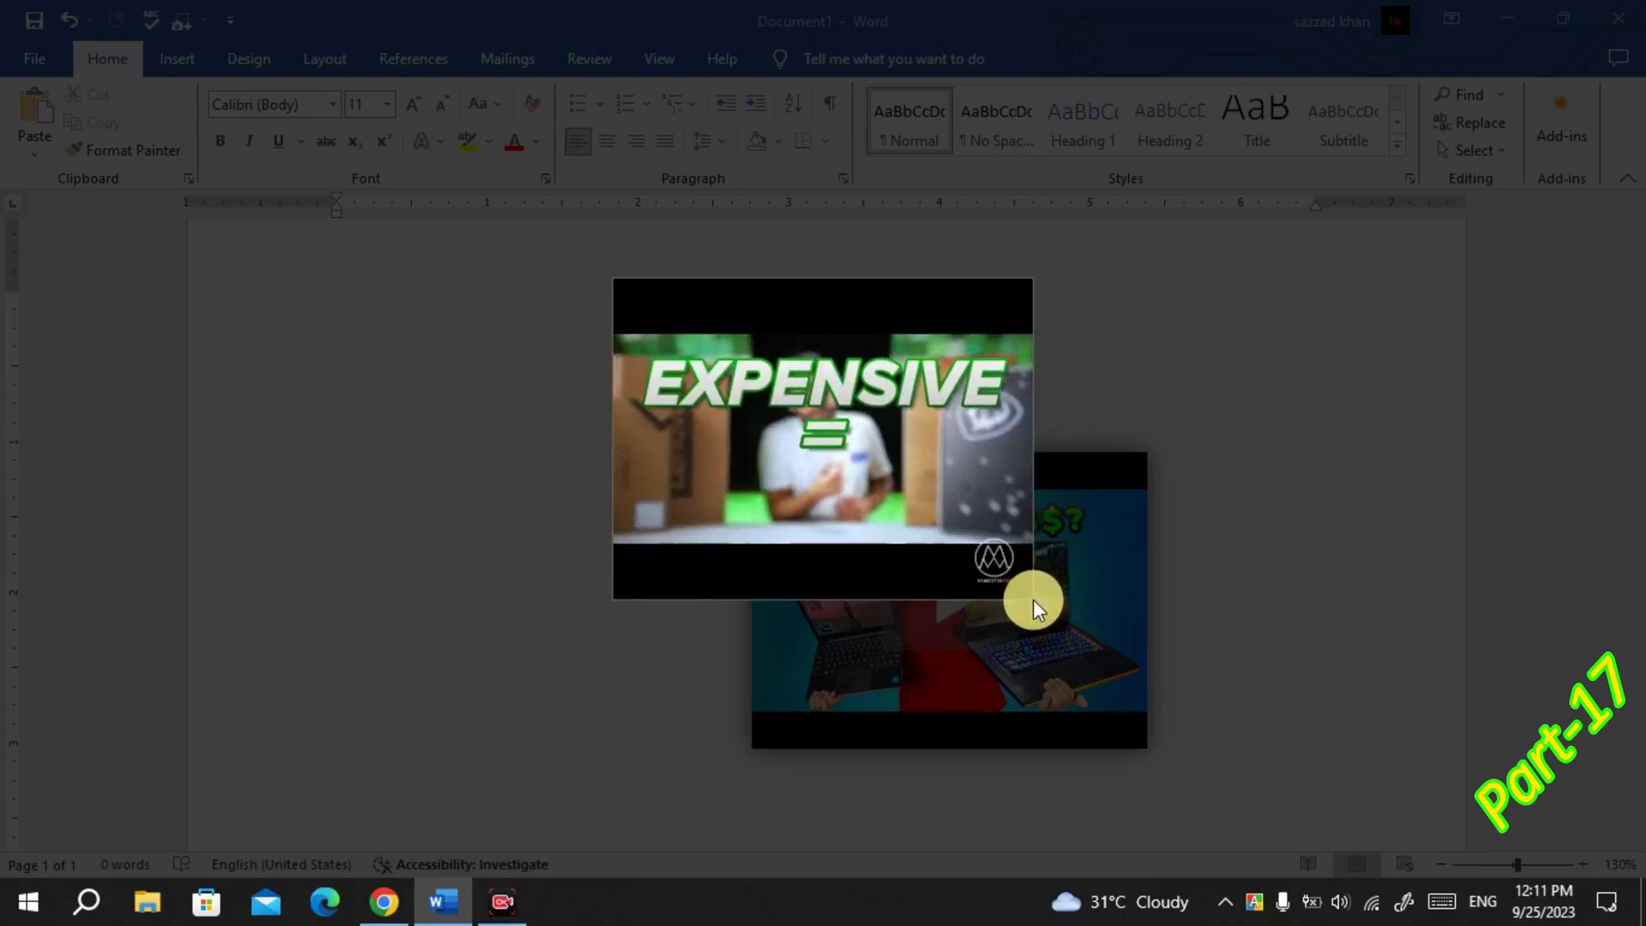
click(1153, 481)
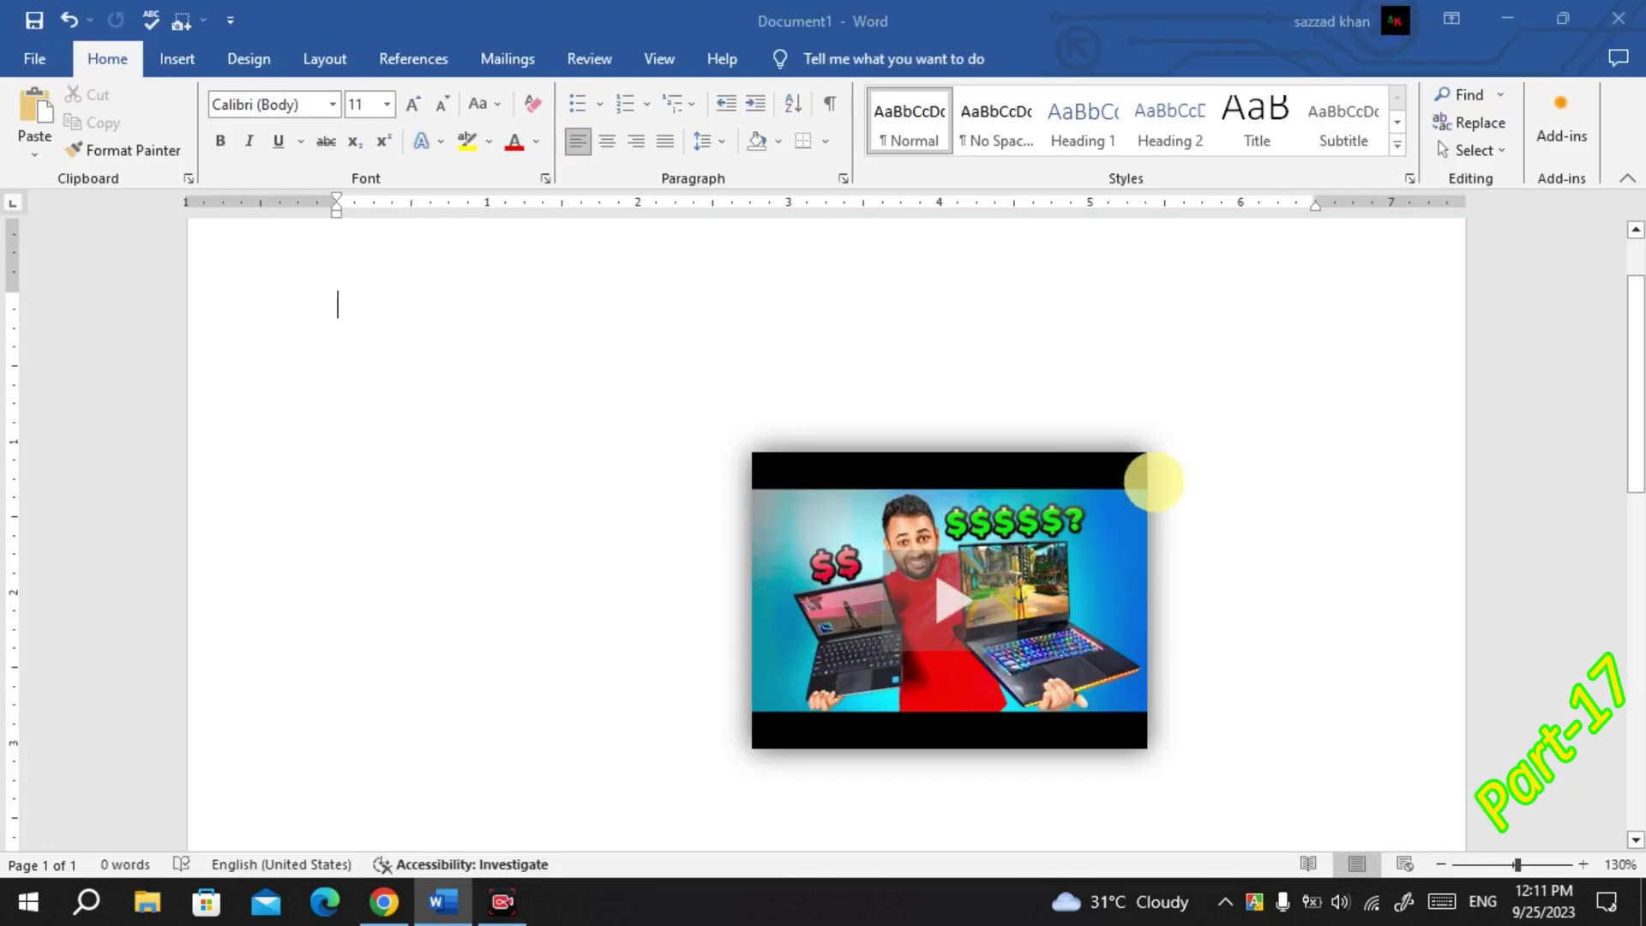
- Enlarge the video proportionally and stretch its left edge so it spans most of the page width
click(1135, 482)
drag(1145, 453, 1373, 322)
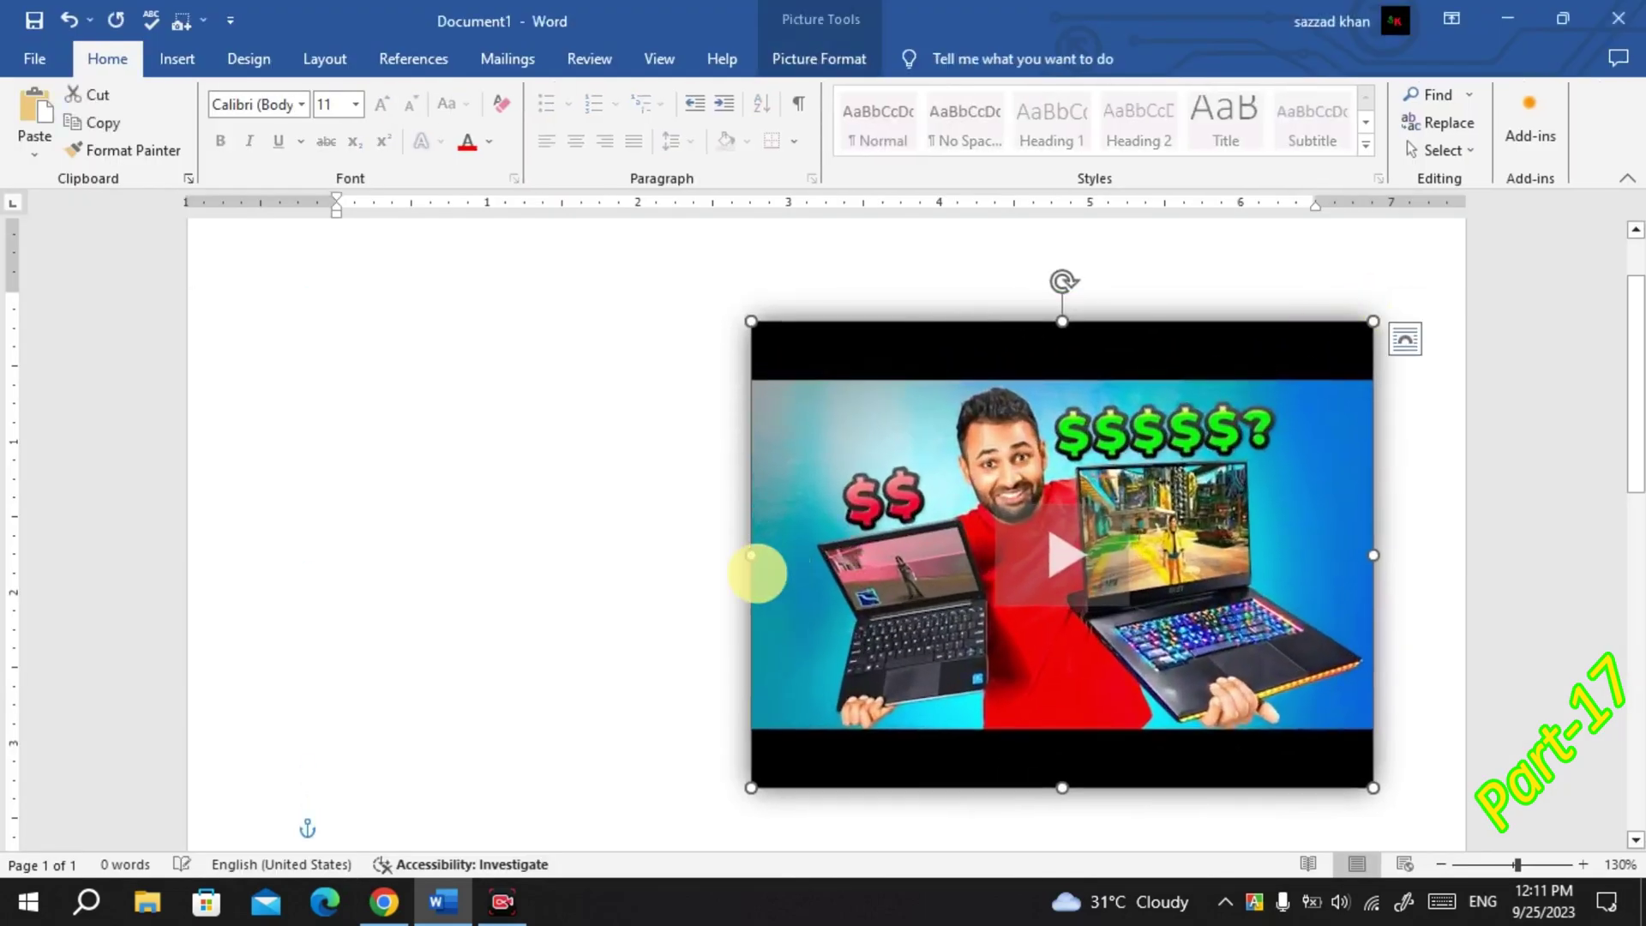
drag(751, 555, 367, 555)
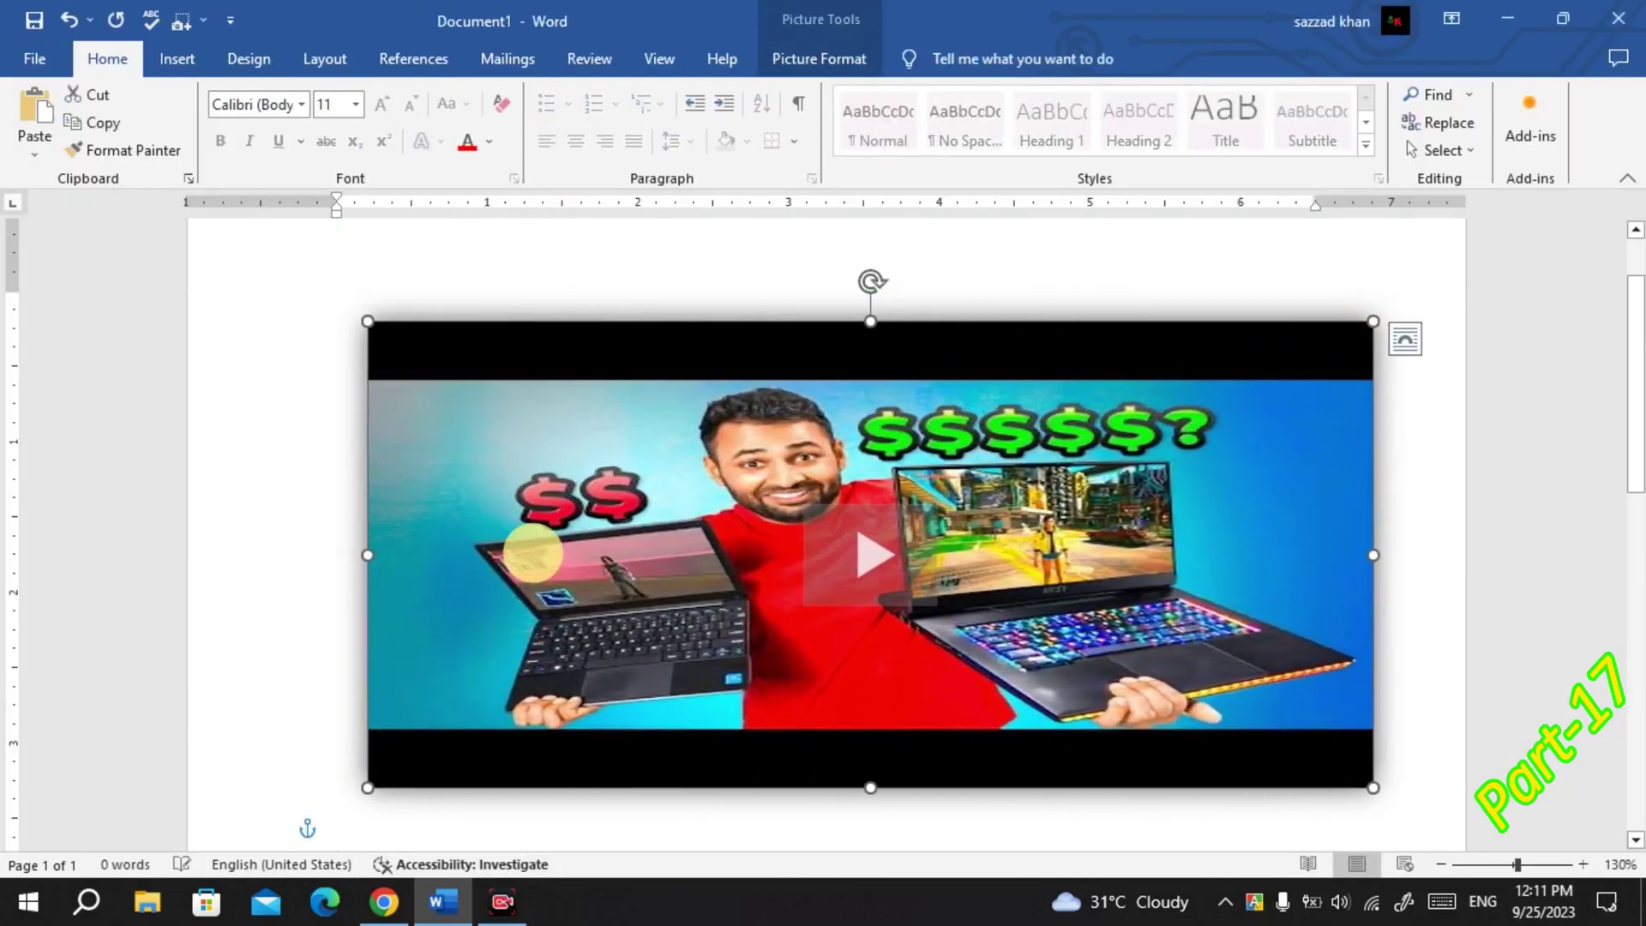
- Play the enlarged video in the document, close the player and deselect the video
click(859, 585)
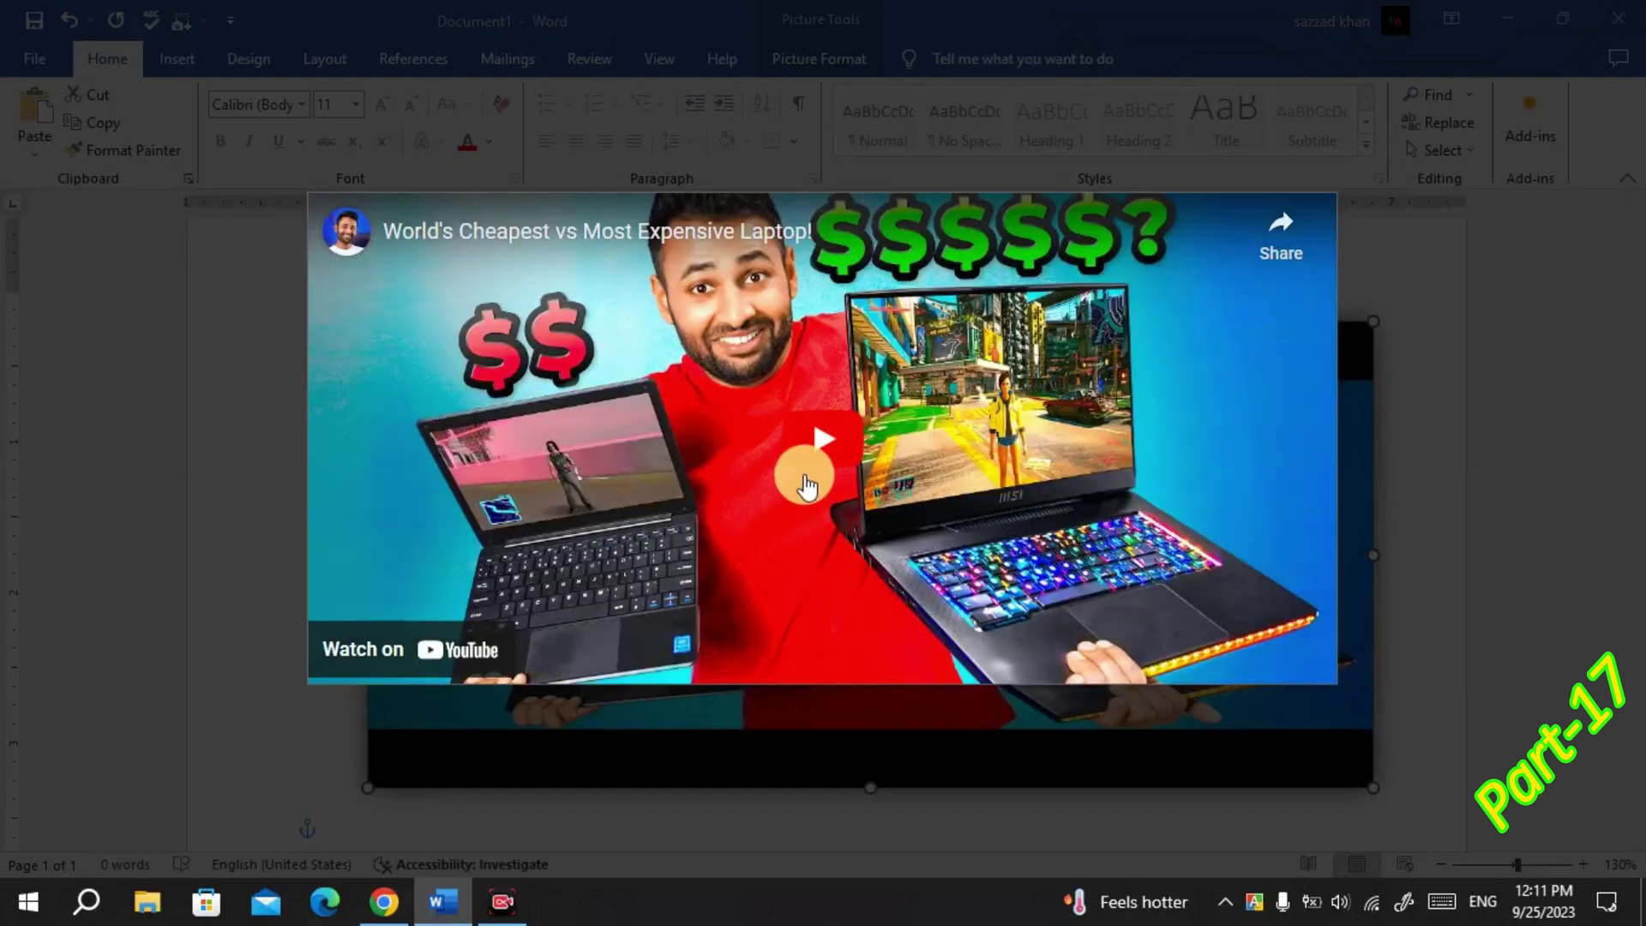
click(806, 485)
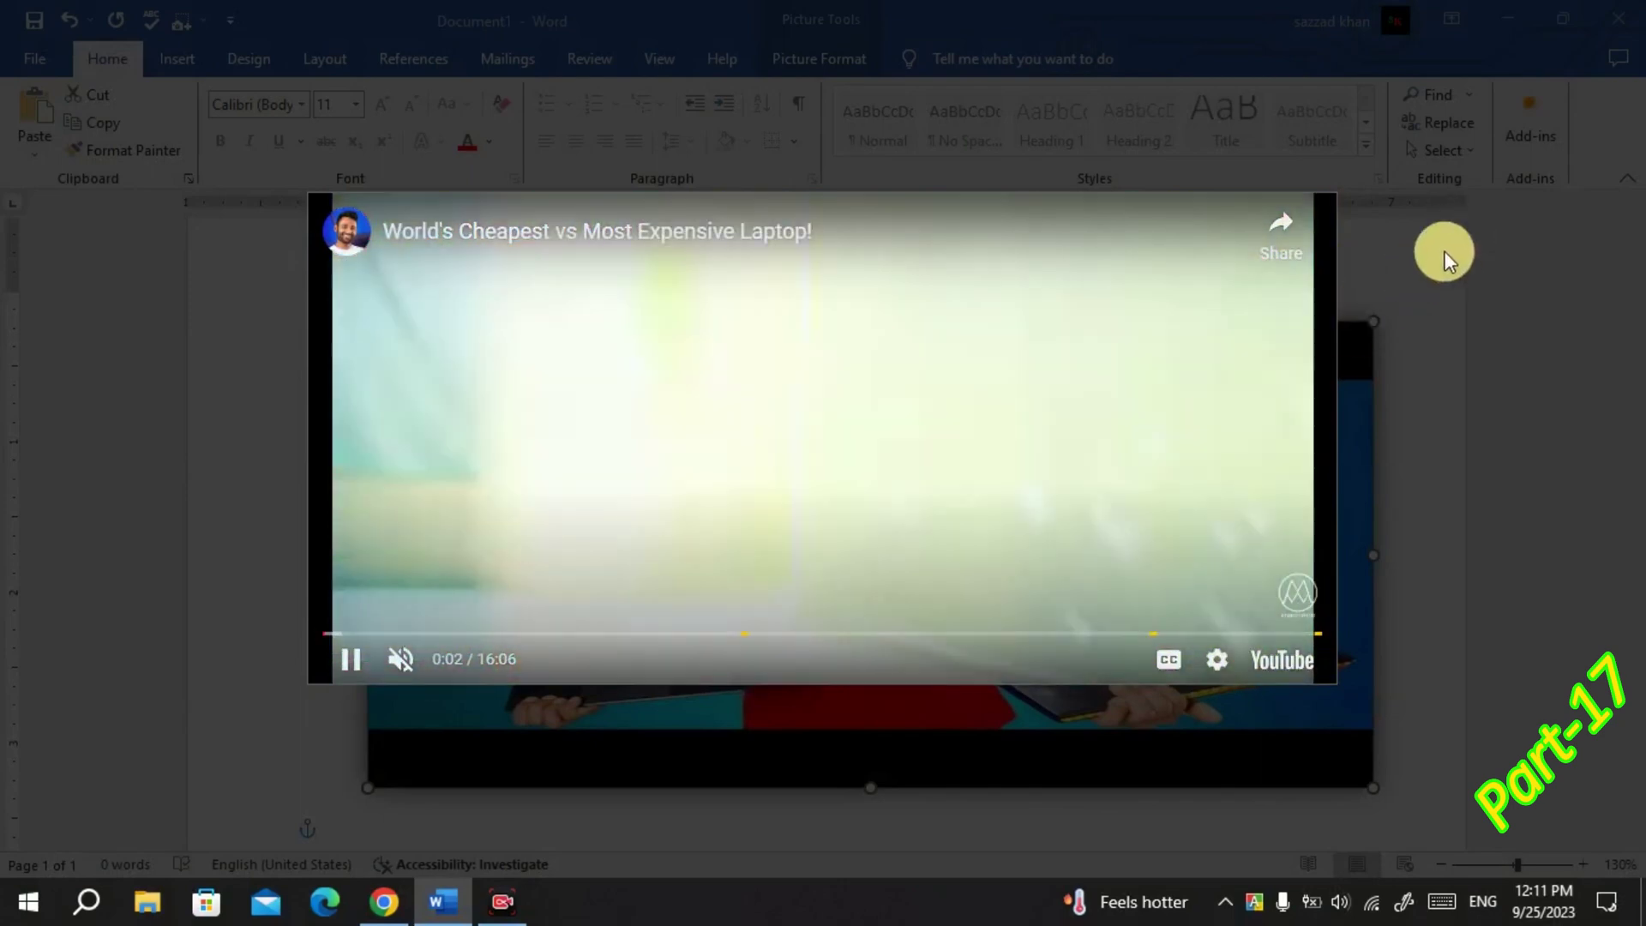
click(1474, 553)
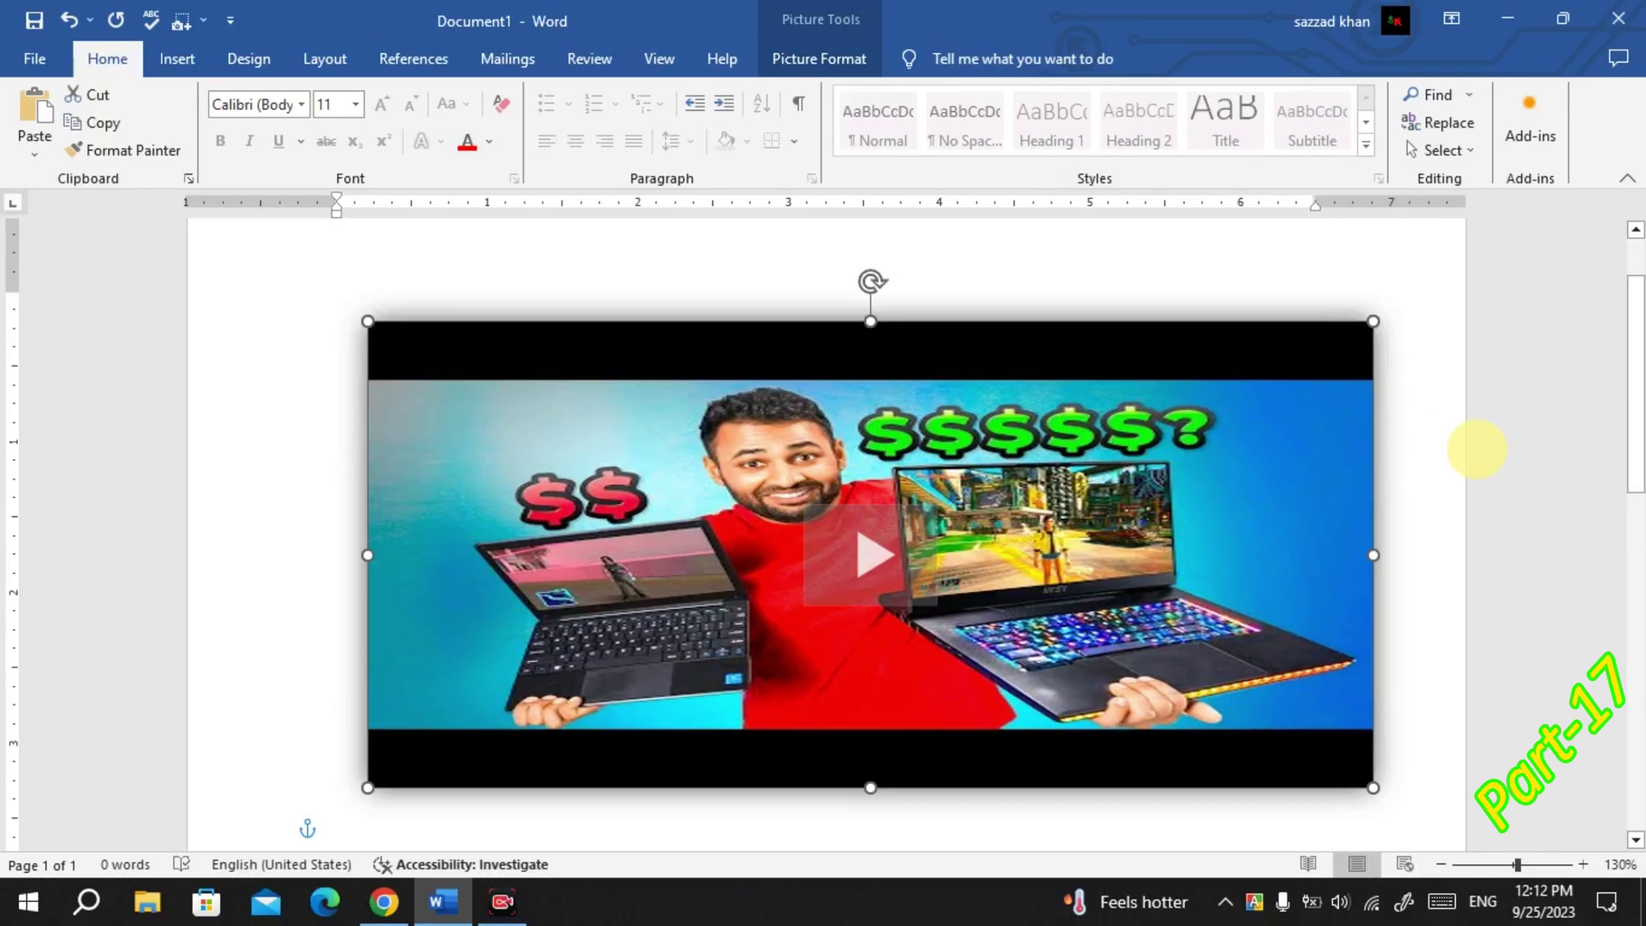
click(1473, 447)
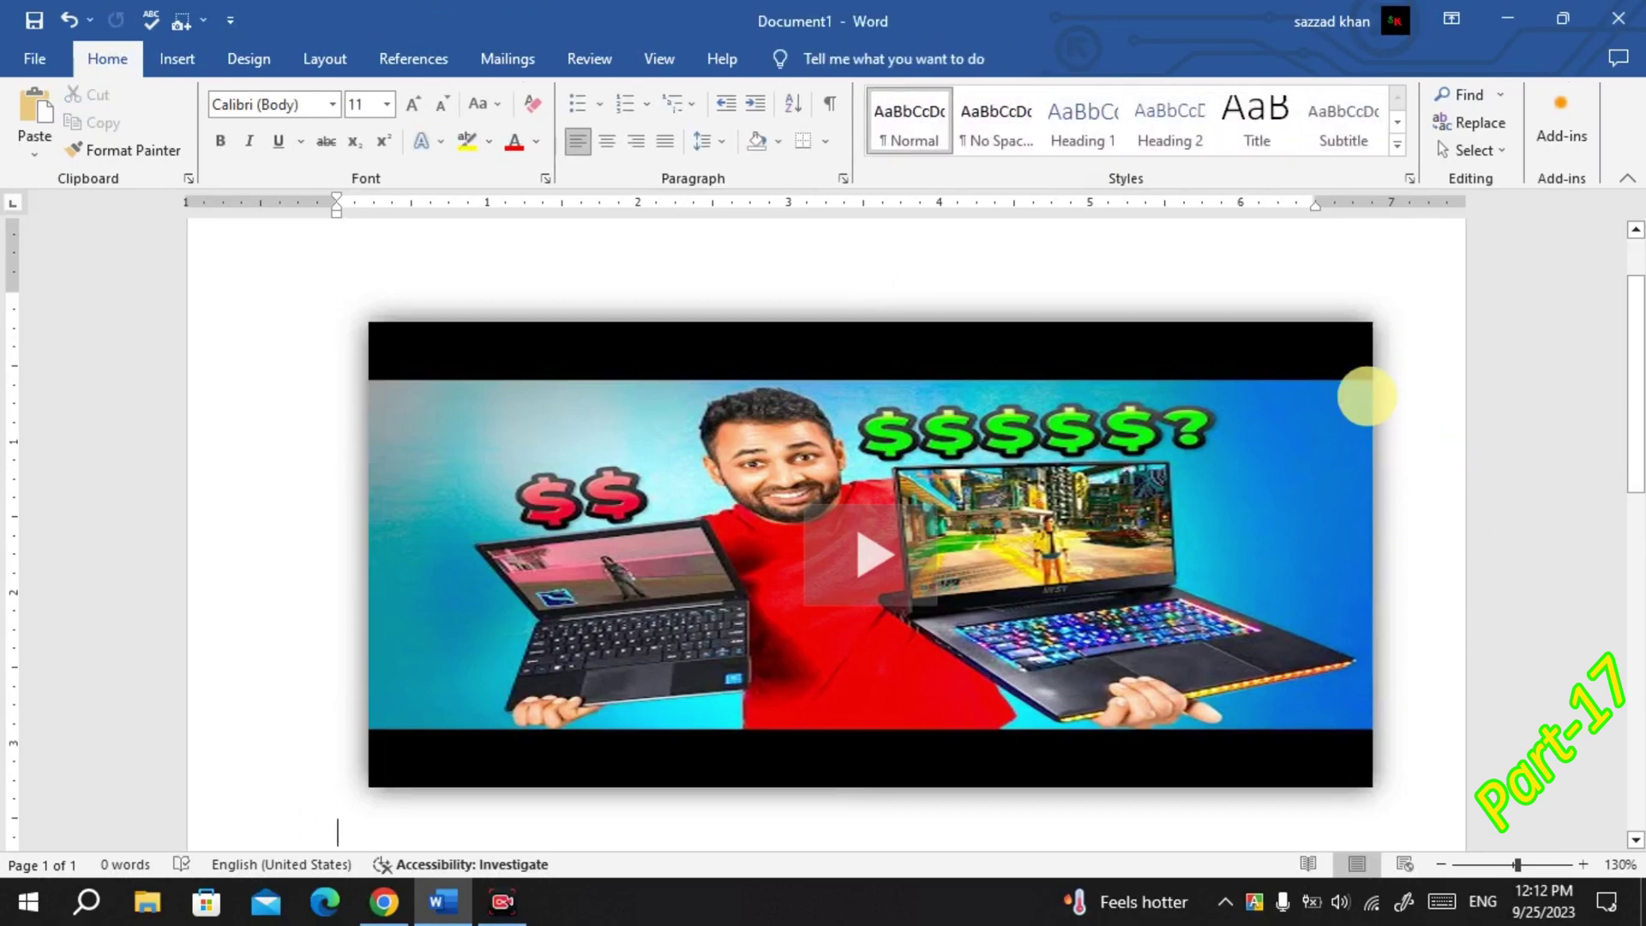
- Undo the video's insertion and formatting to restore the blank document, and minimize Word
click(248, 53)
click(174, 54)
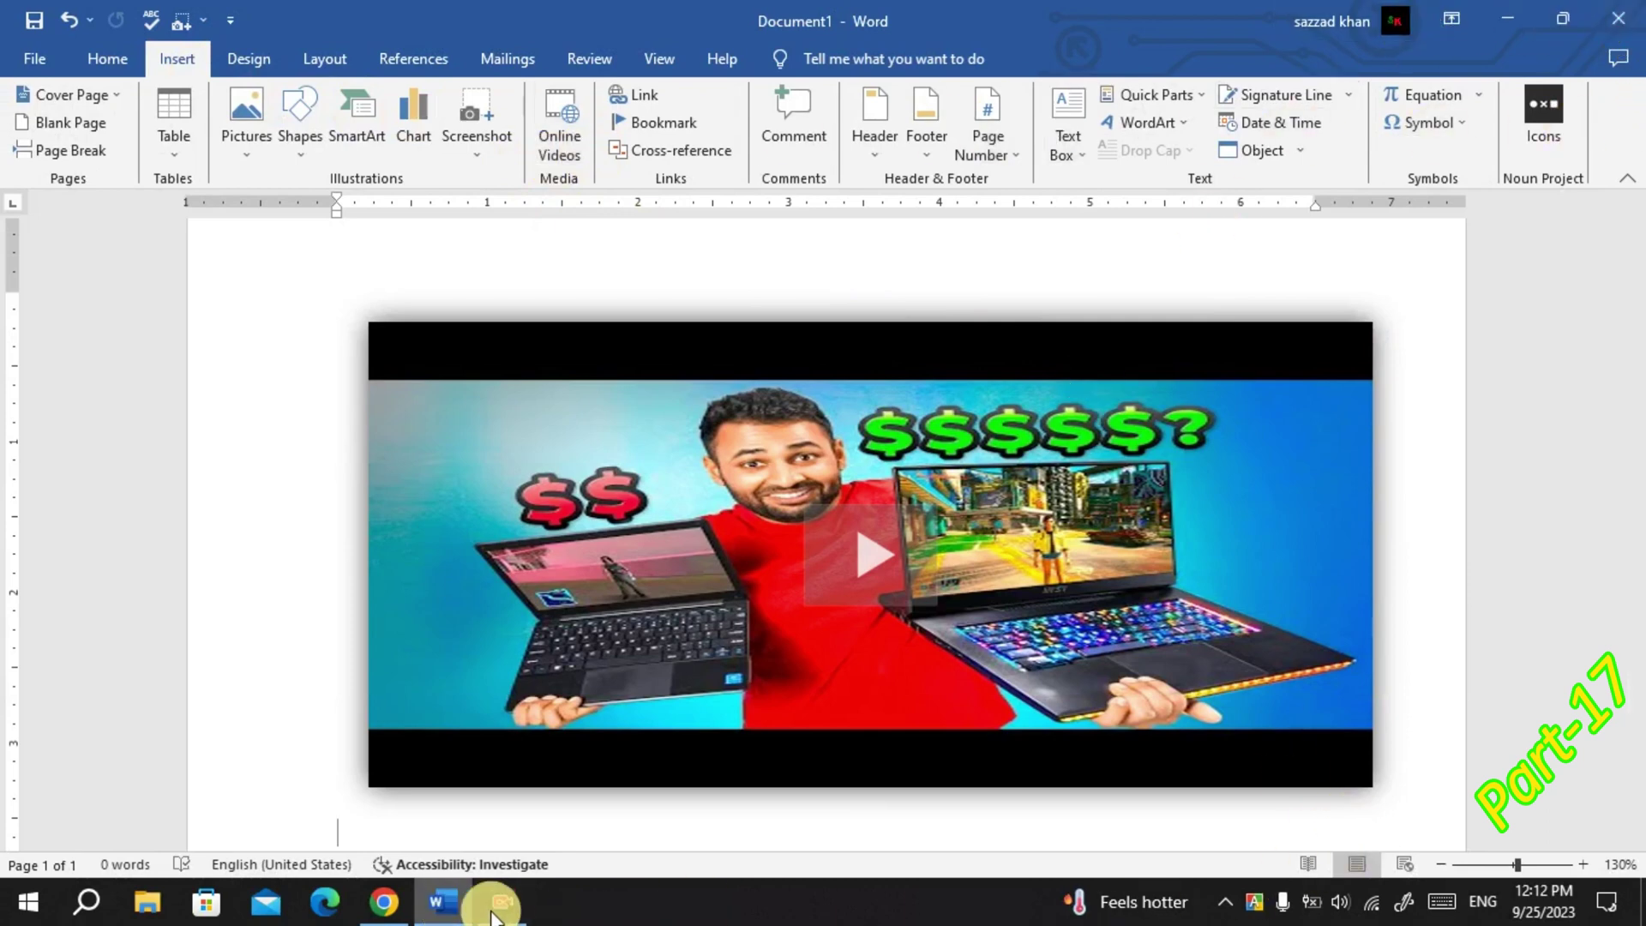
key(ctrl+z)
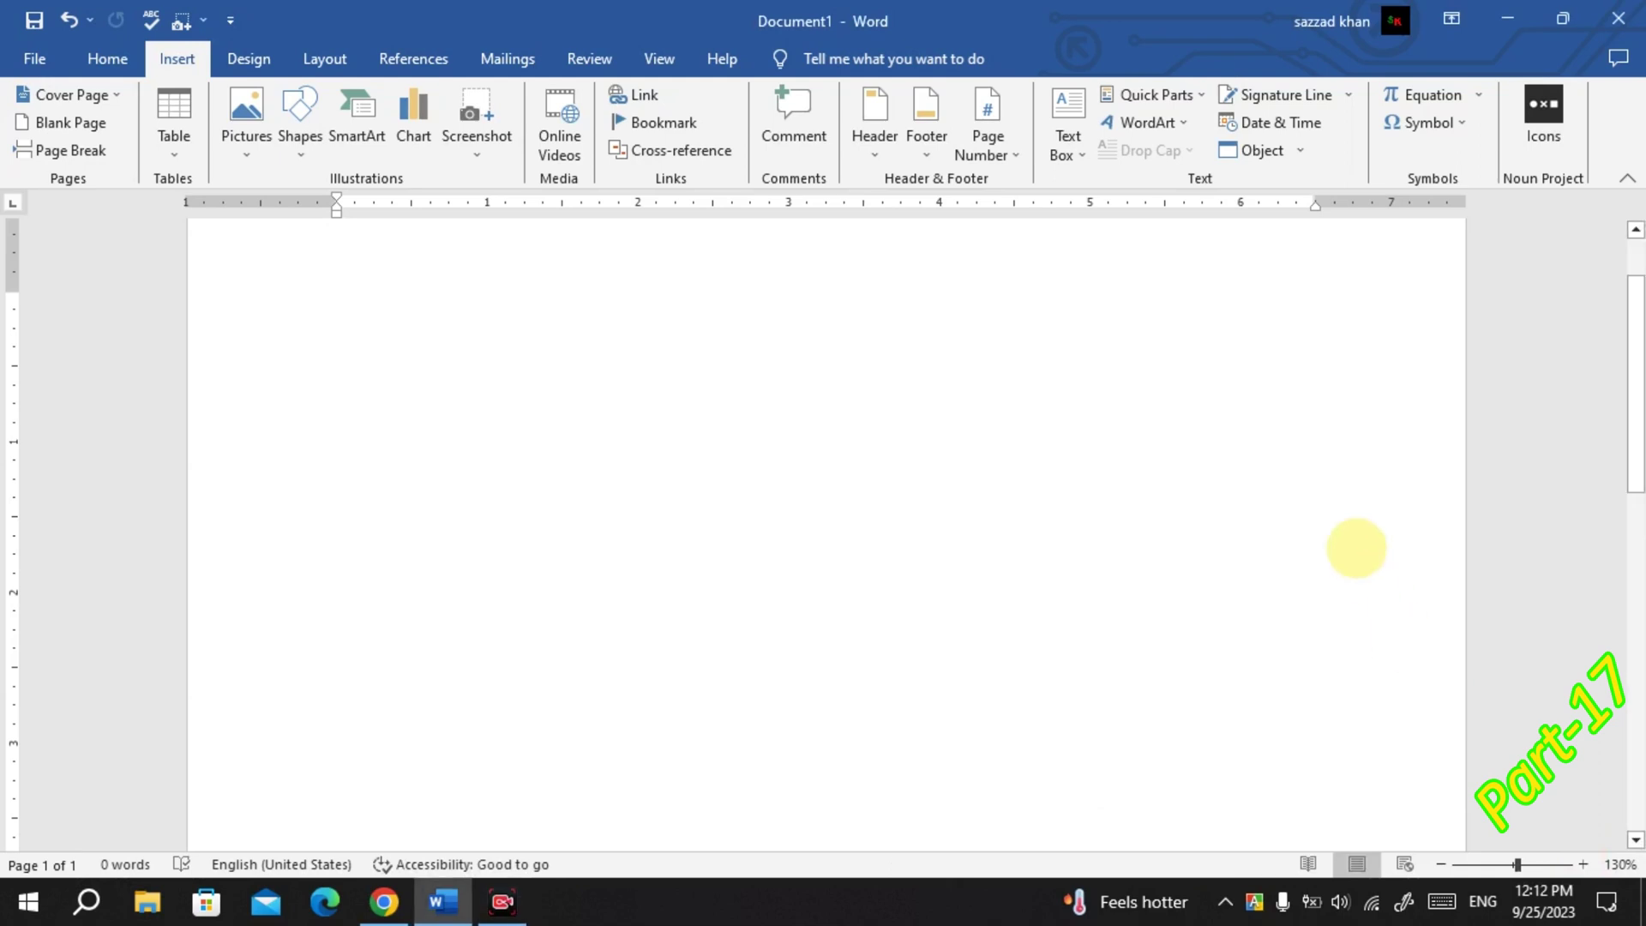
click(1500, 10)
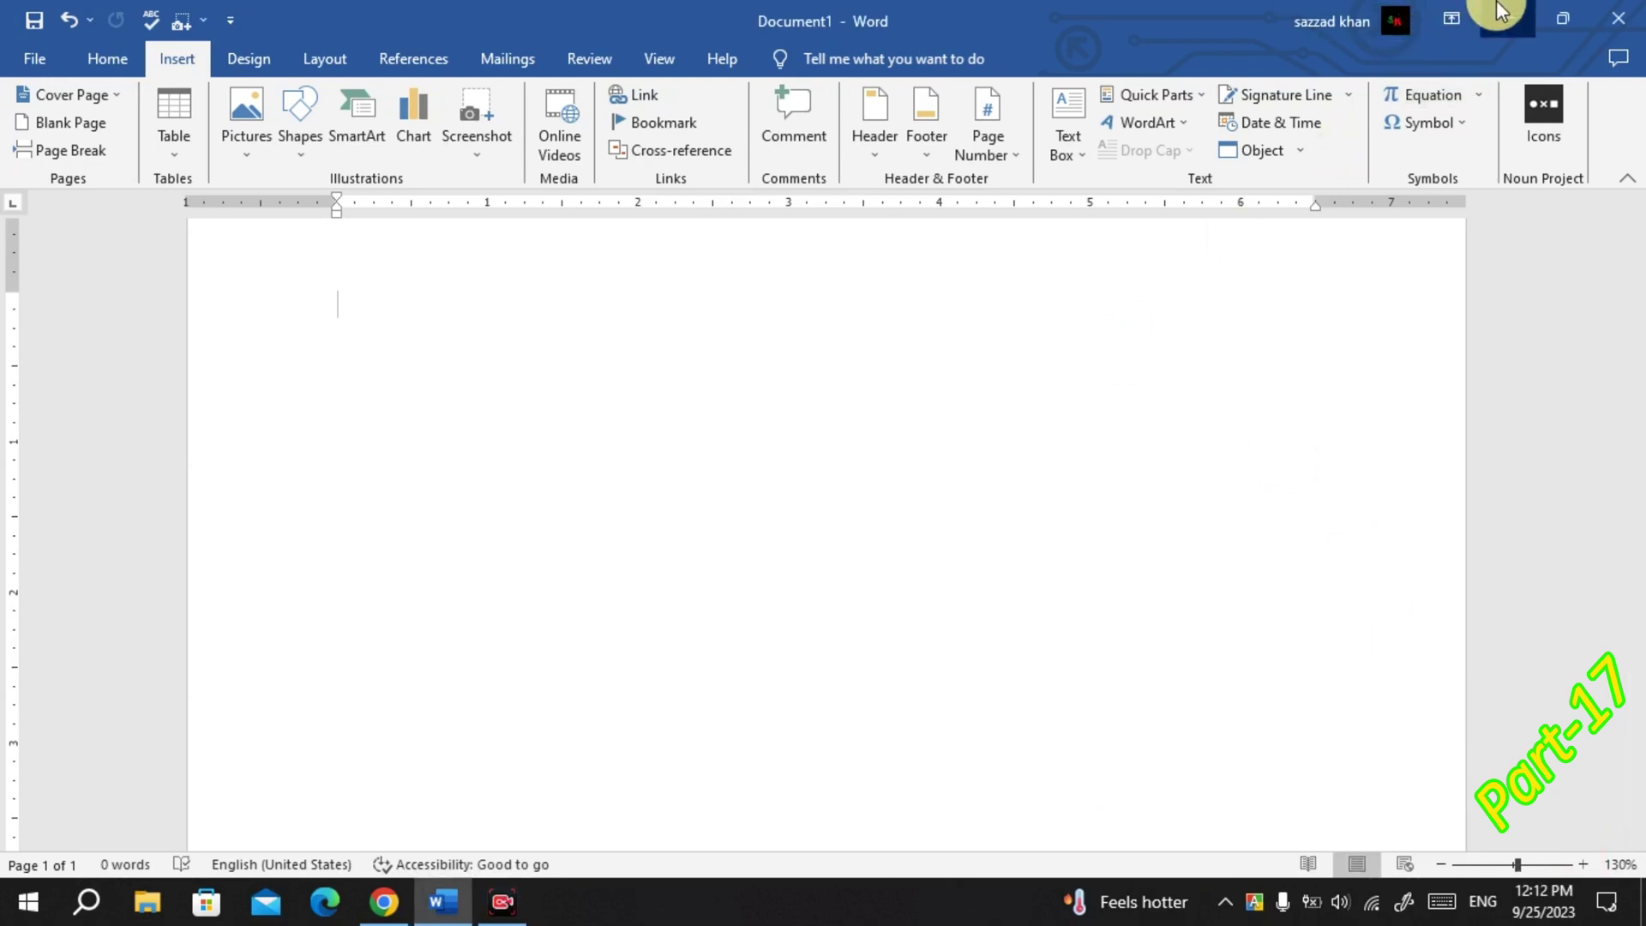